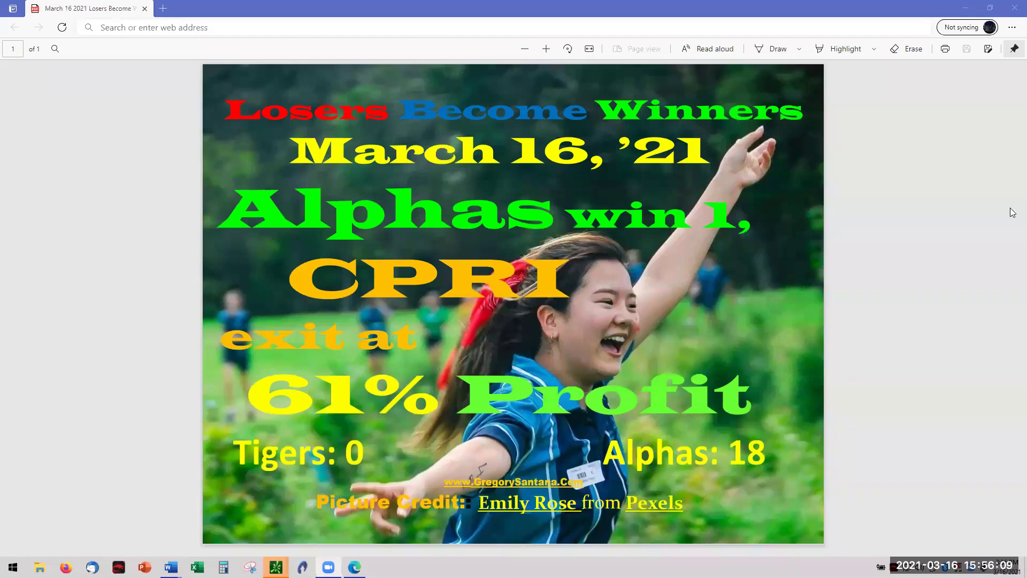
Minimize the Losers Become Winners PDF slide in Edge to reveal the CPRI chart.
left_click(968, 10)
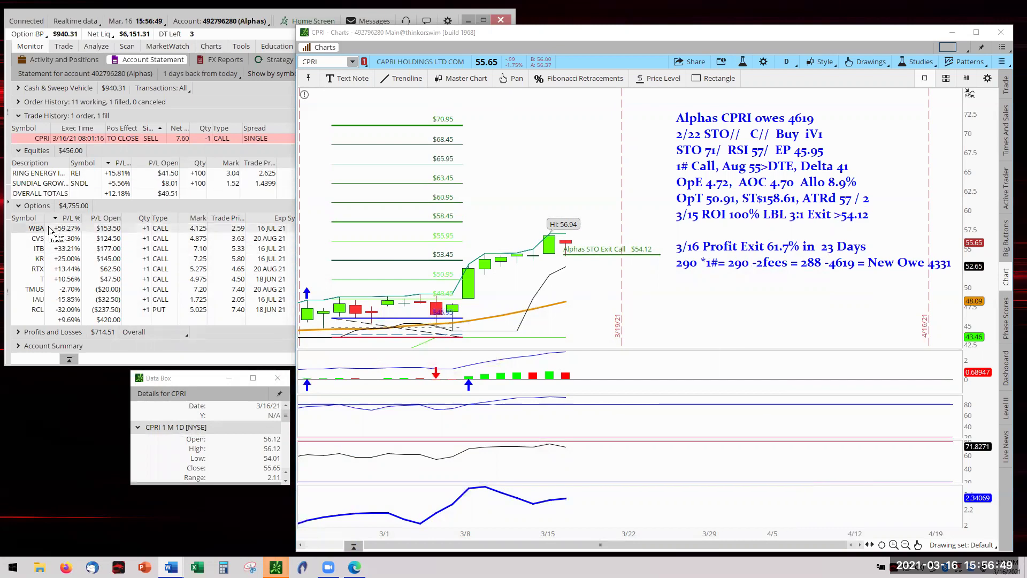
Load WBA, zoom into its recent bars, shift the 'WBA owes 1799' note left, and rescale the bottom study.
left_click(353, 62)
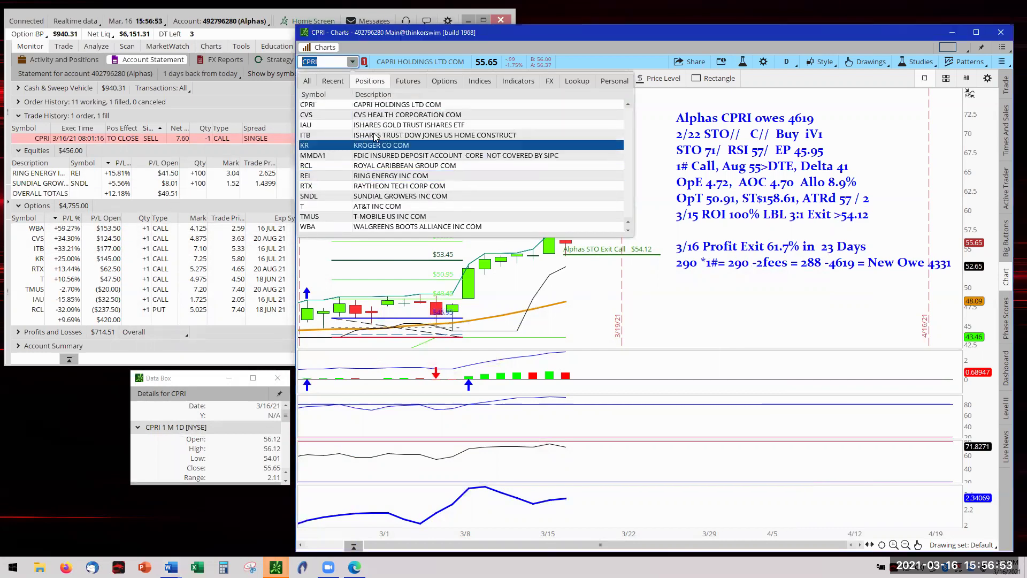
left_click(374, 227)
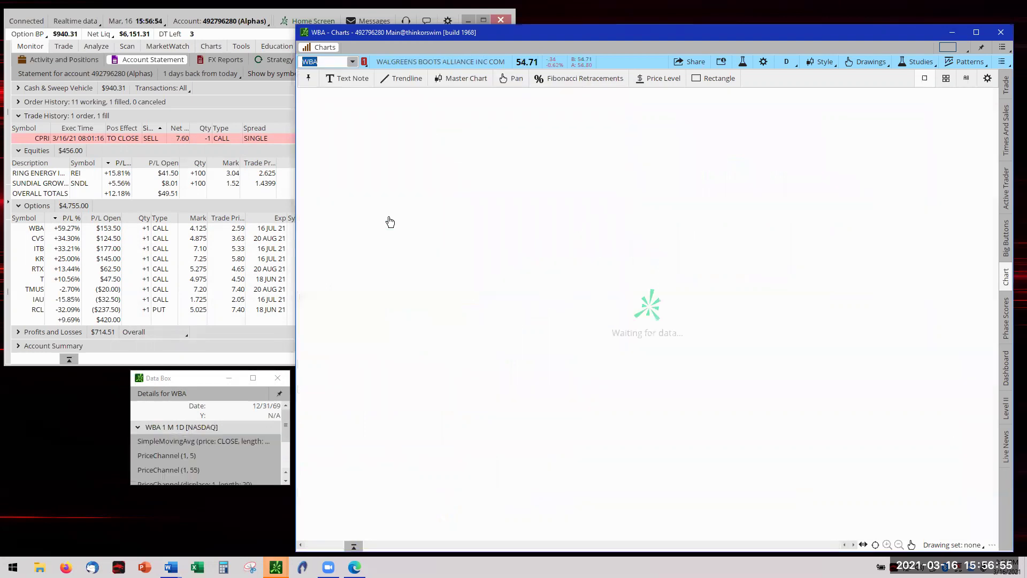
mouse_move(431, 188)
left_mouse_down()
mouse_move(362, 213)
mouse_move(340, 195)
left_mouse_up()
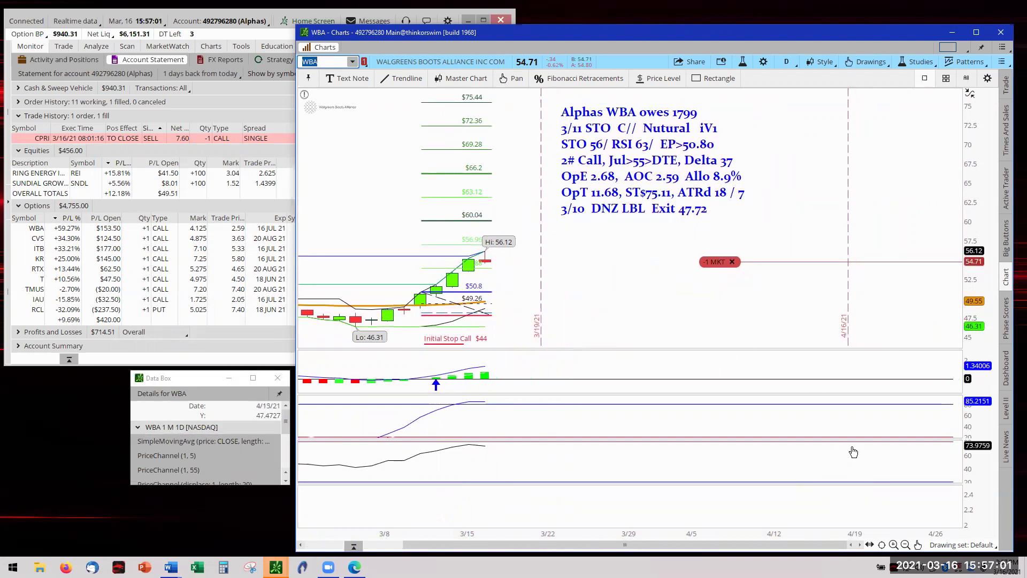
left_click(893, 544)
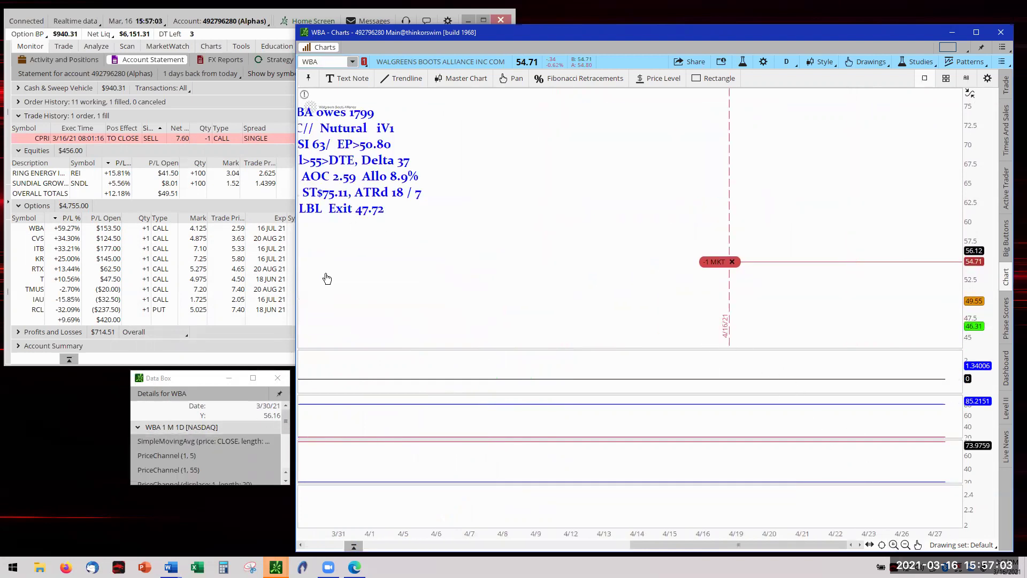
mouse_move(327, 279)
left_mouse_down()
mouse_move(605, 303)
mouse_move(647, 321)
mouse_move(749, 305)
left_mouse_up()
left_click_drag(880, 152, 723, 152)
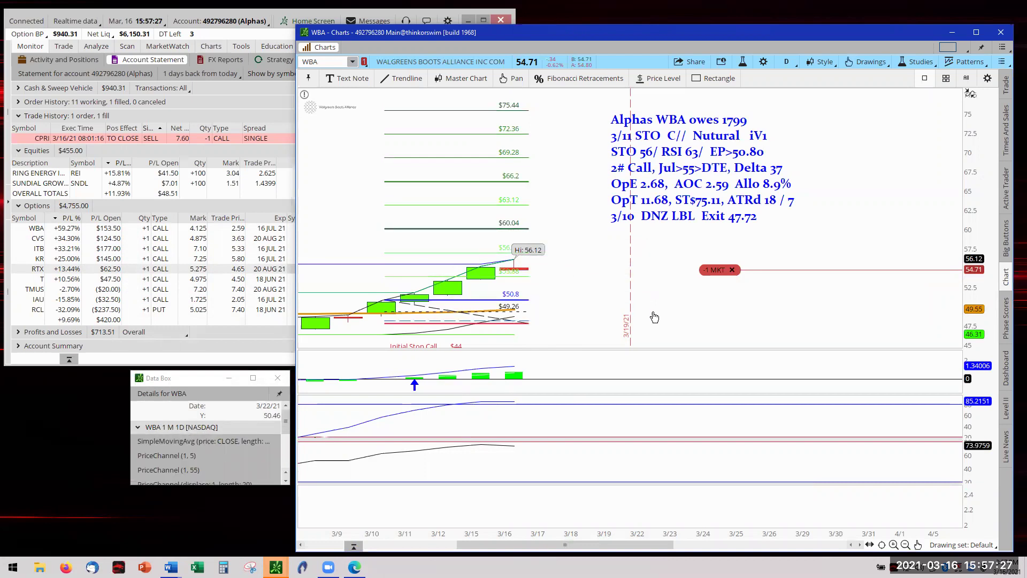
left_click_drag(972, 486, 975, 513)
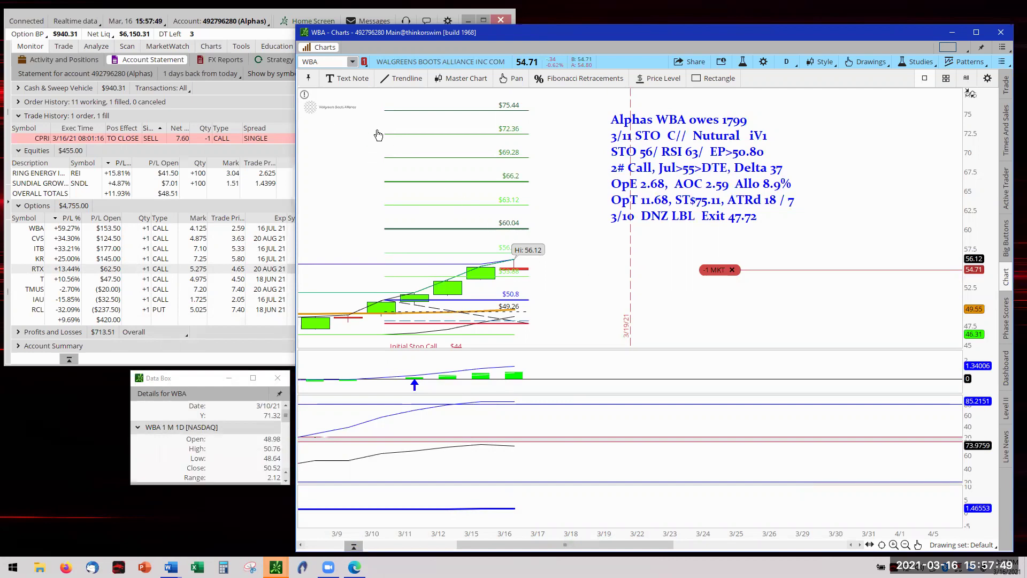
Load CVS, fit its bars, then pan and compress the price axis to frame the 'CVS owes 1750' note.
left_click(353, 62)
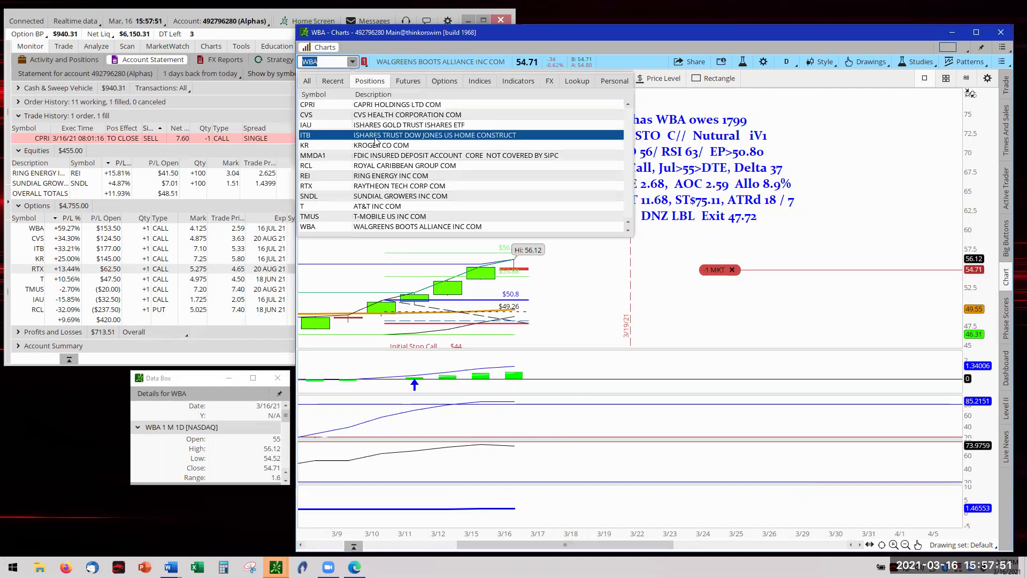
left_click(388, 115)
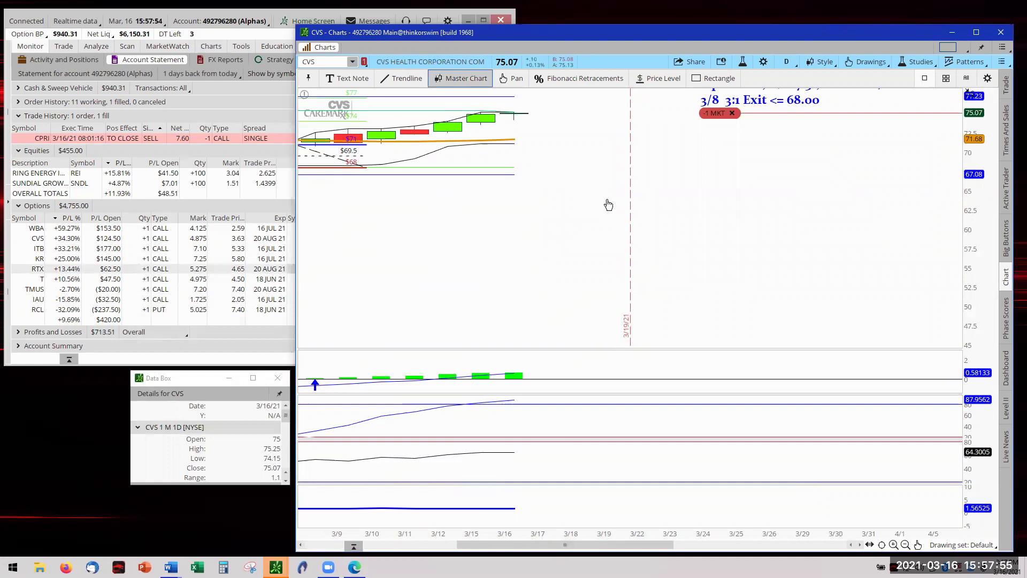
right_click(570, 233)
left_click(616, 249)
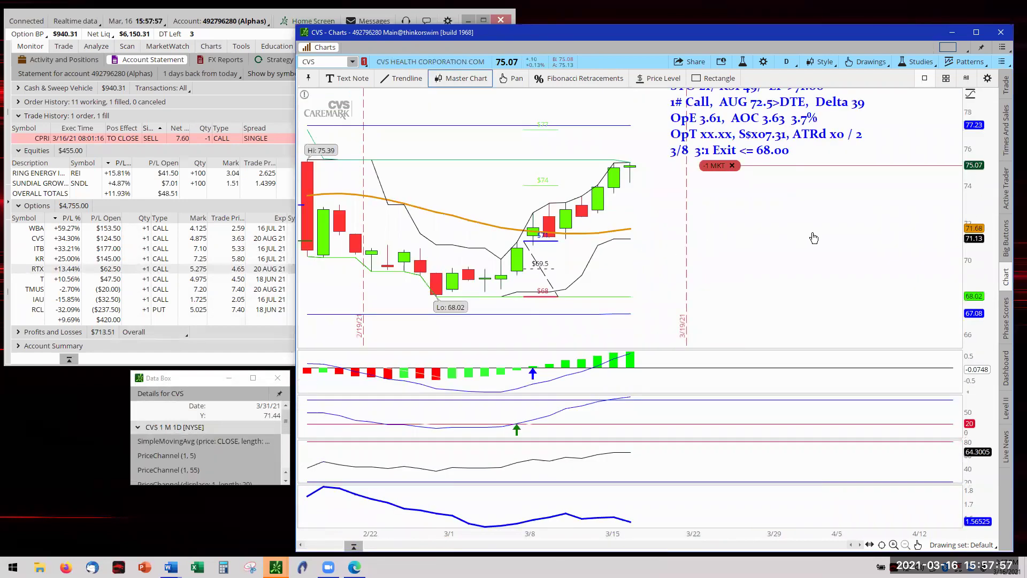
left_click_drag(811, 231, 782, 280)
left_click_drag(988, 117, 988, 176)
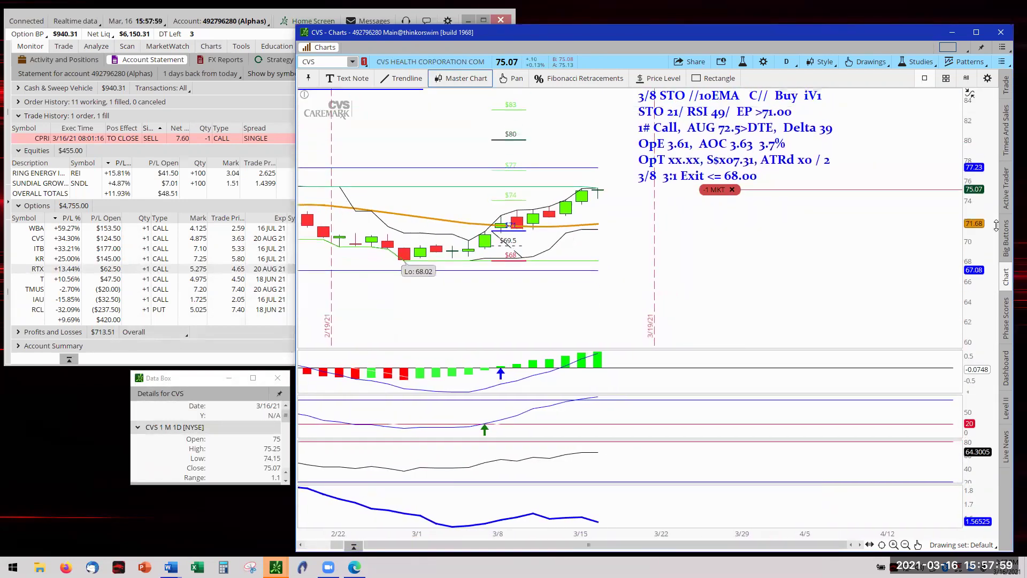
scroll(339, 288, "down", 5)
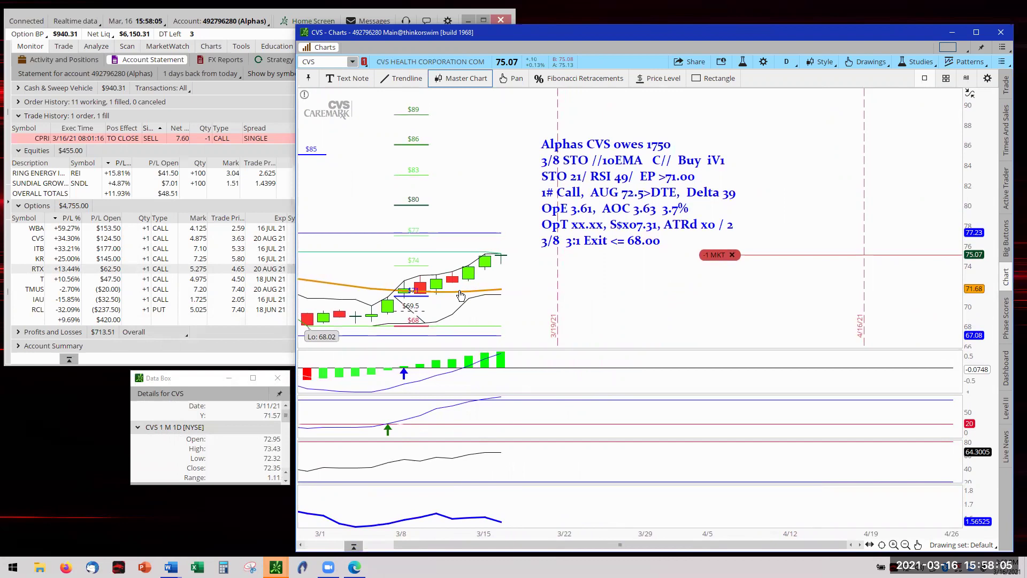
Remove the SimpleMovingAvg study from the CVS chart.
right_click(460, 293)
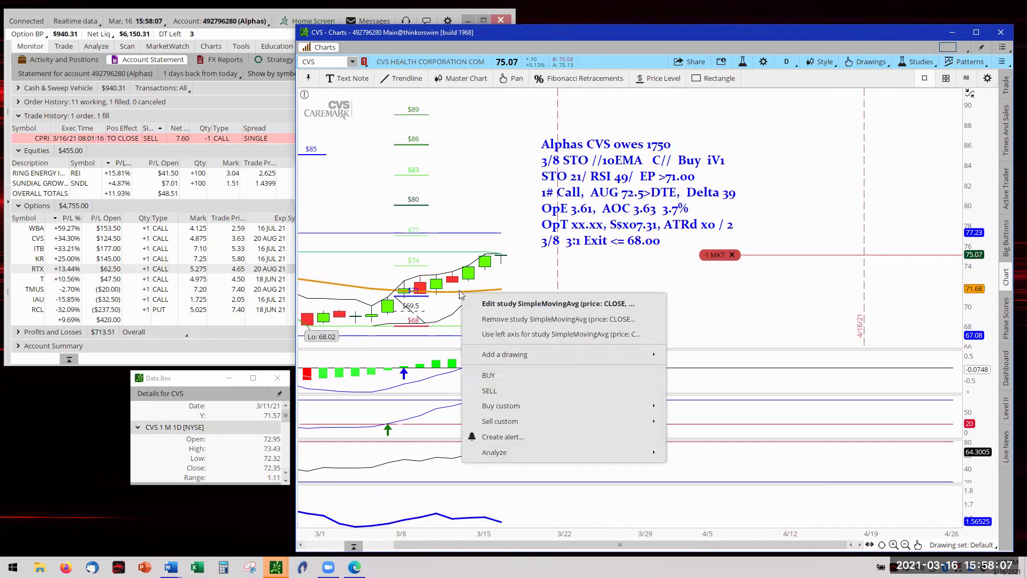
left_click(494, 319)
left_click(699, 90)
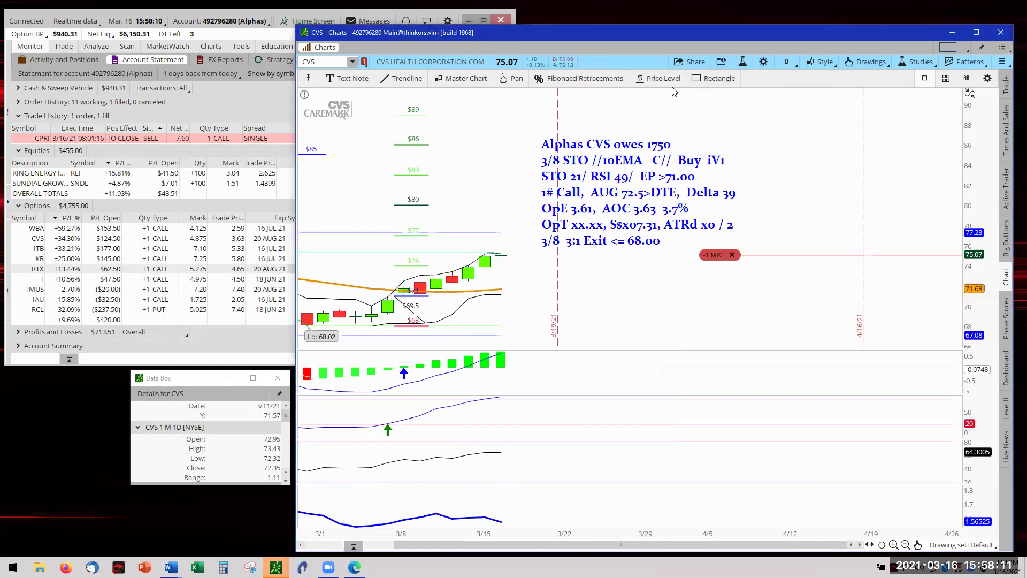
Add the MovAvgExponential study with length 10 and apply it to the CVS chart.
left_click(743, 62)
left_click(444, 178)
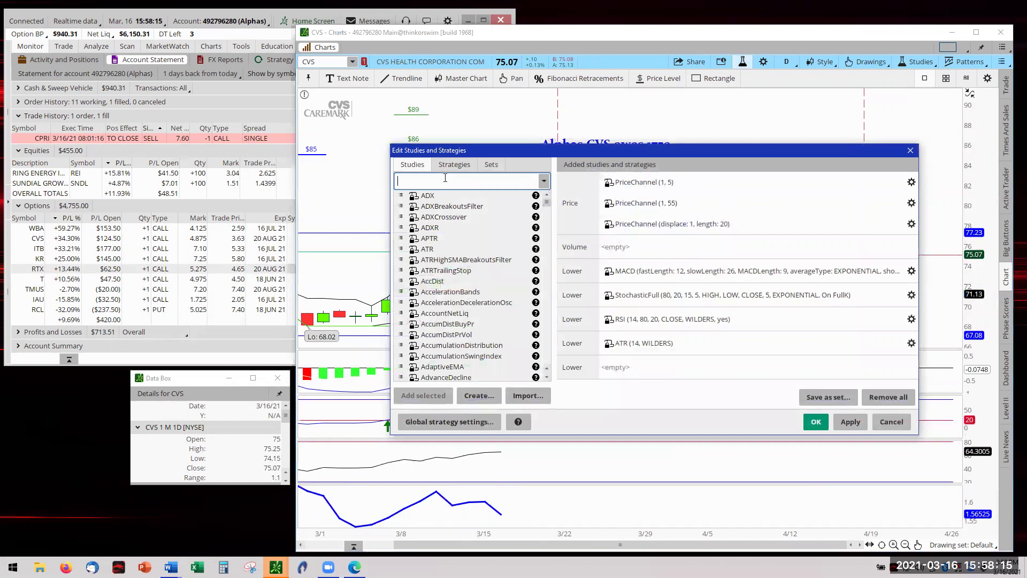
type("expo")
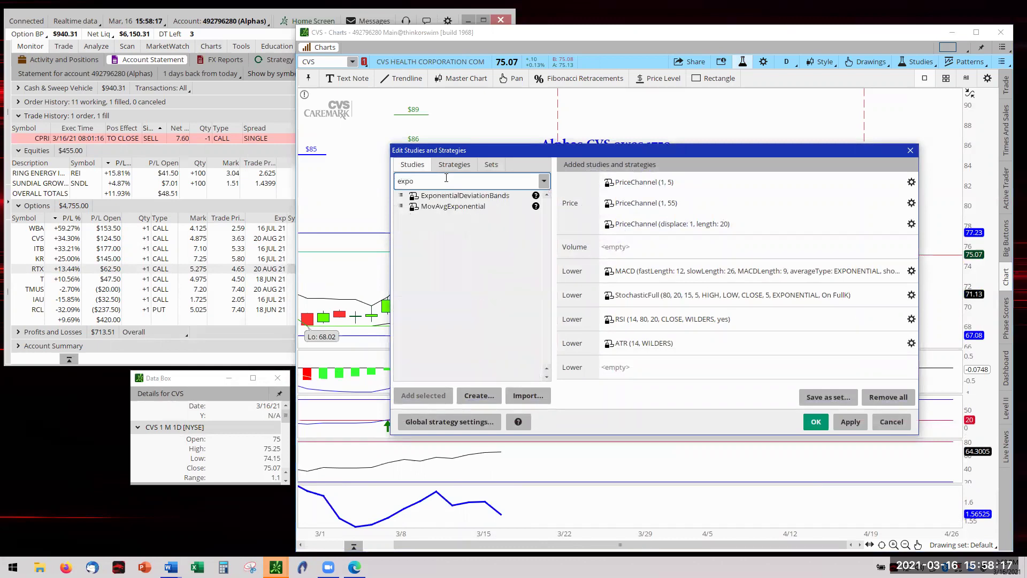
left_click(461, 207)
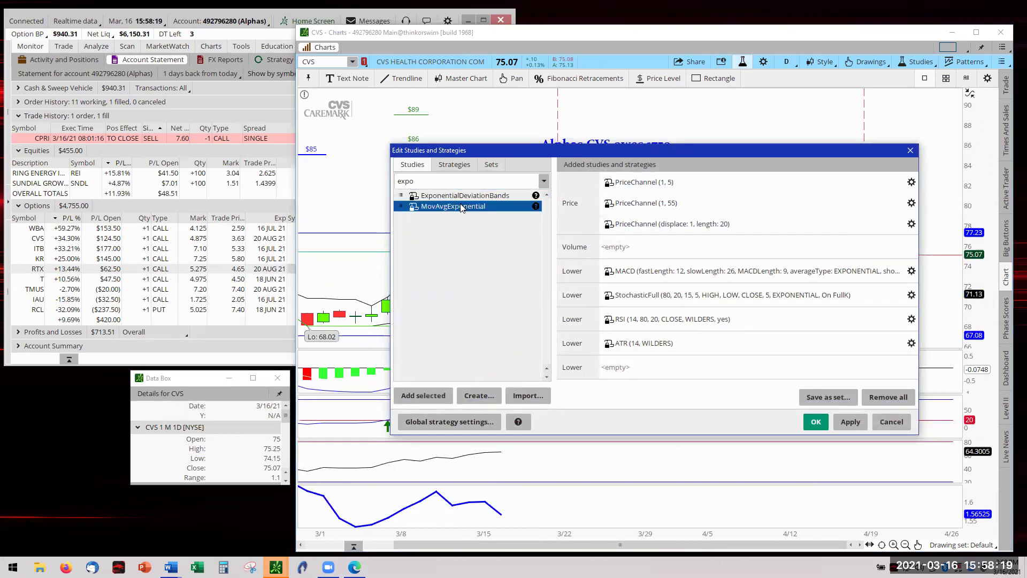
double_click(463, 208)
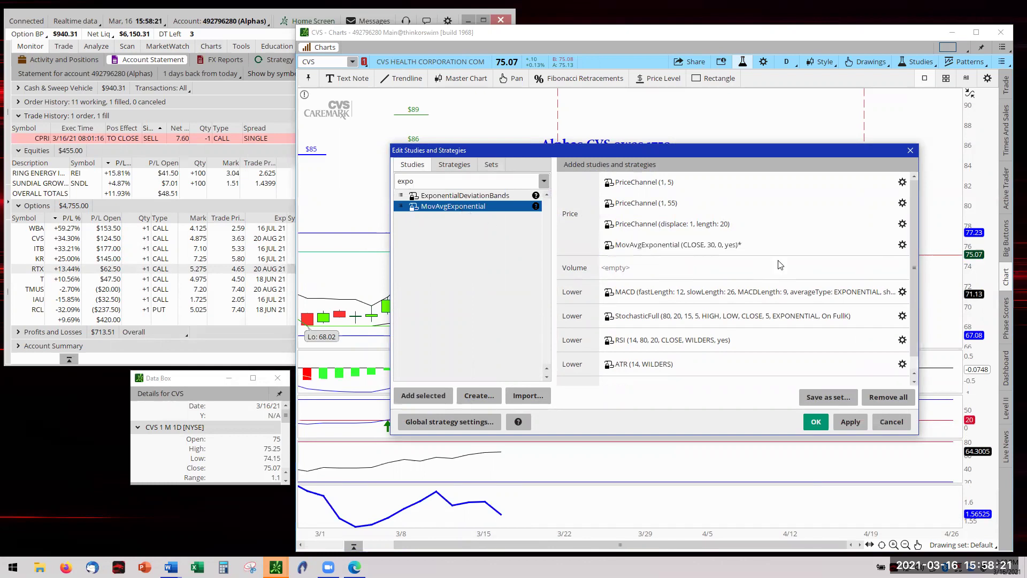
mouse_move(906, 245)
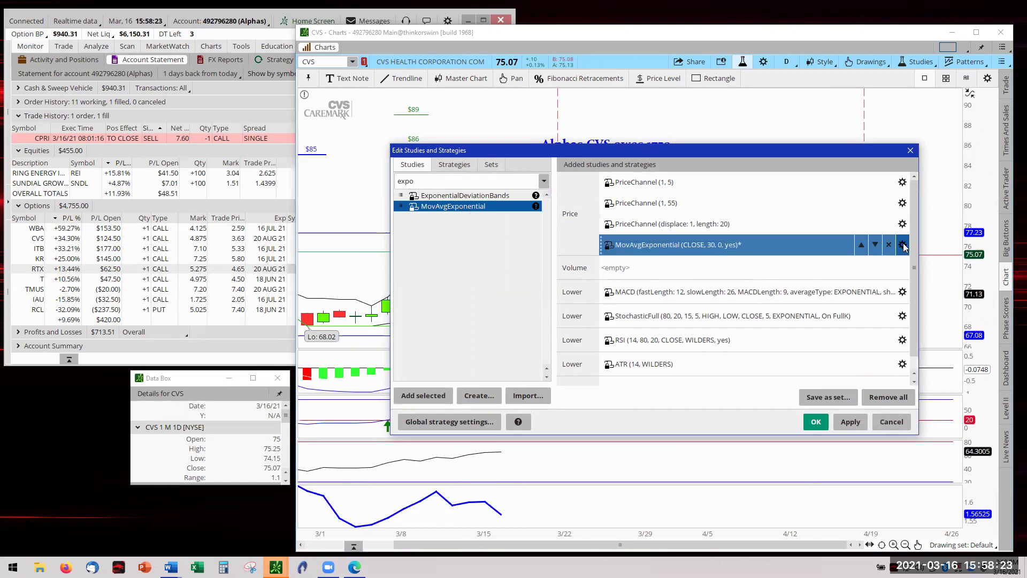
left_click(902, 245)
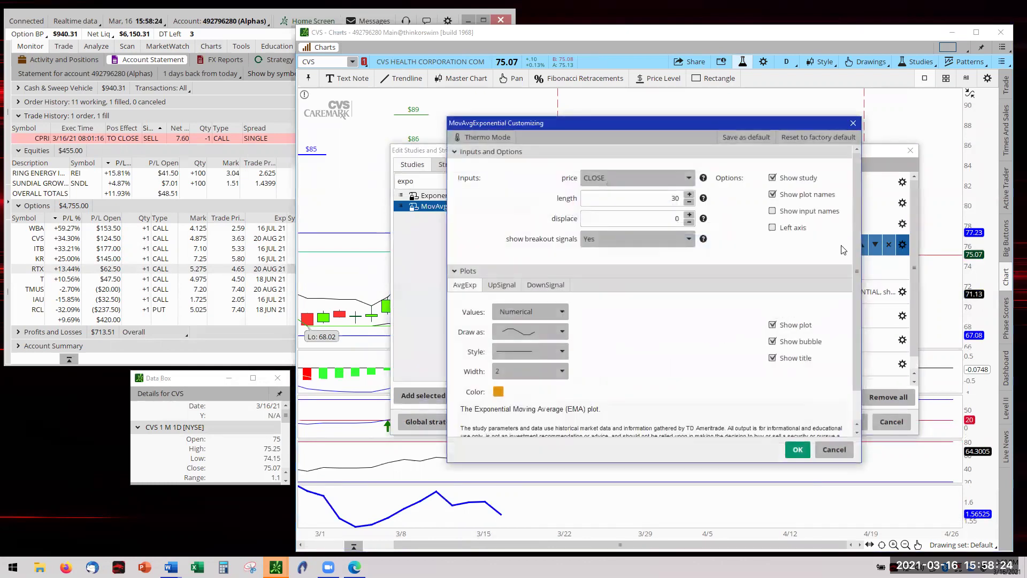
left_click(673, 201)
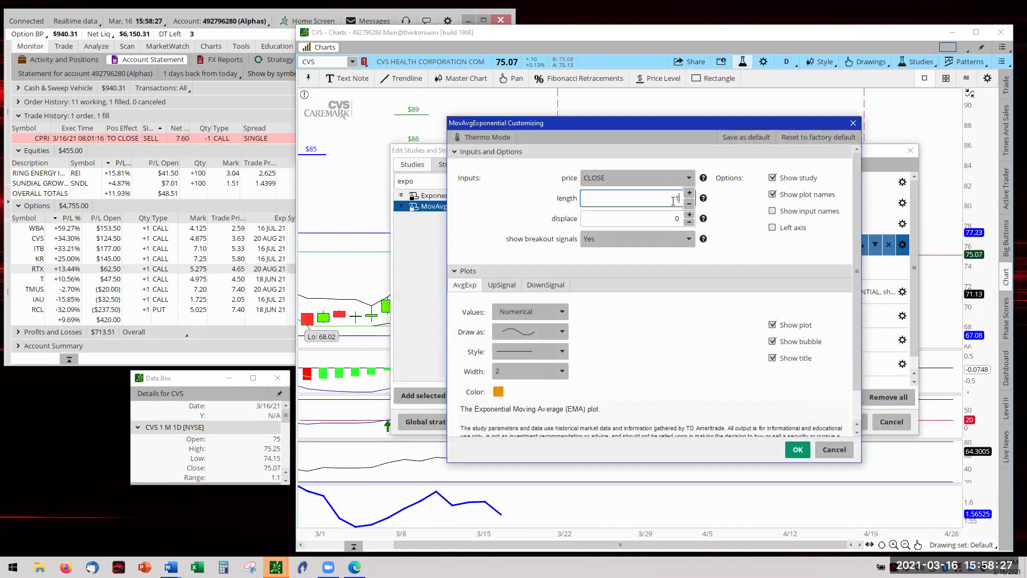
left_click(797, 450)
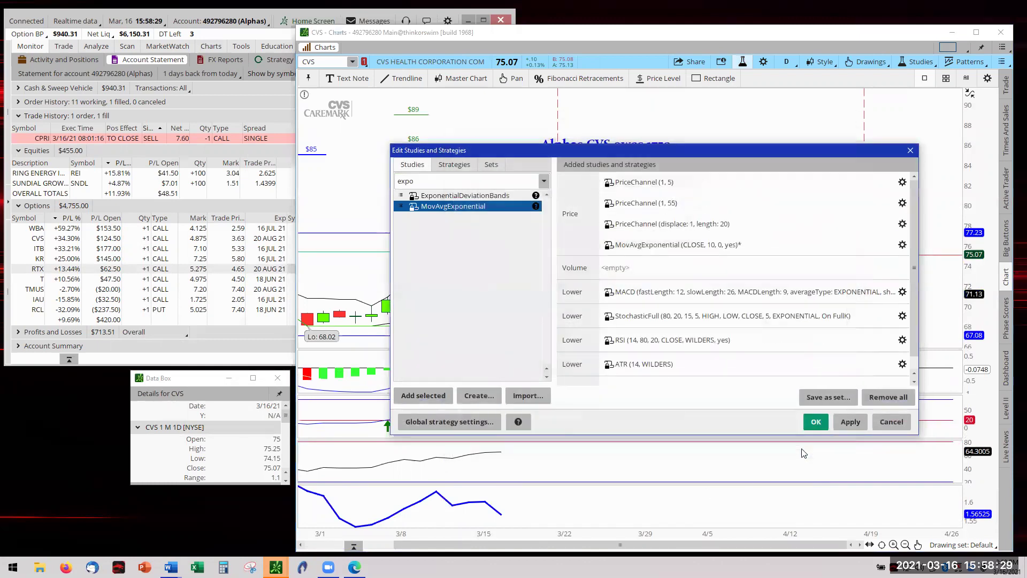
left_click(816, 422)
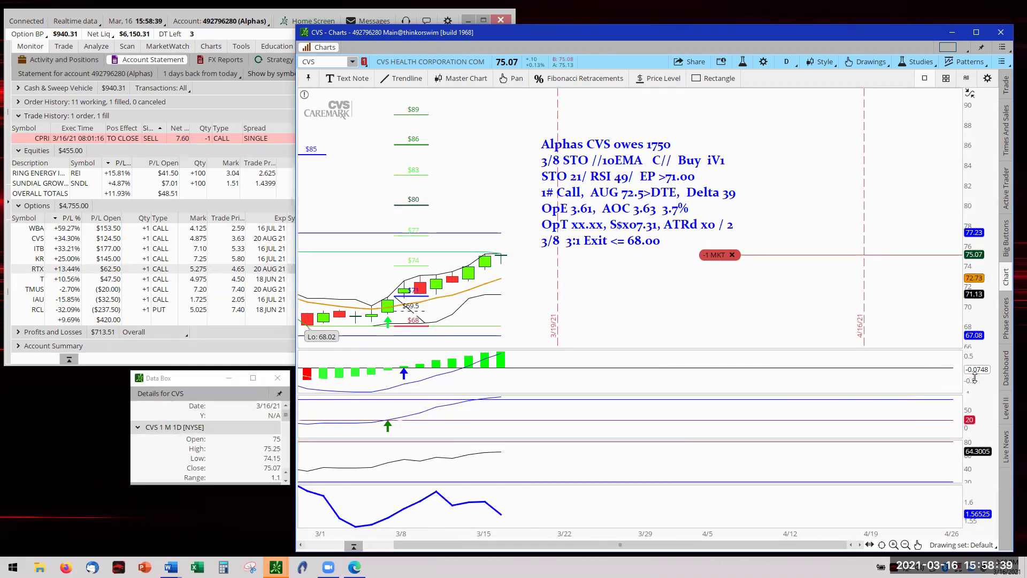
Rescale the histogram, RSI and fourth study panels beneath the CVS price chart.
left_click_drag(974, 378, 974, 386)
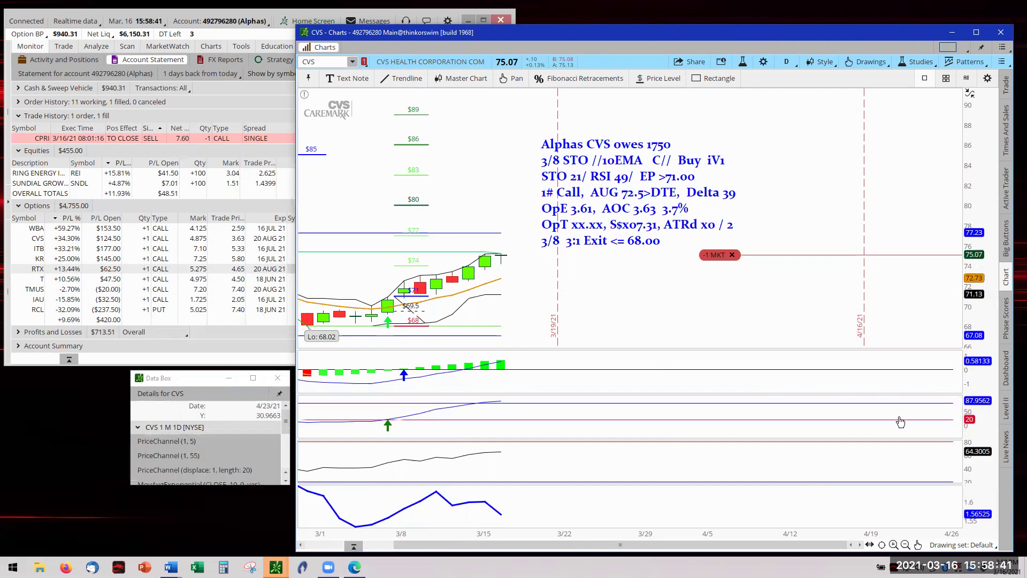
left_click_drag(793, 422, 510, 404)
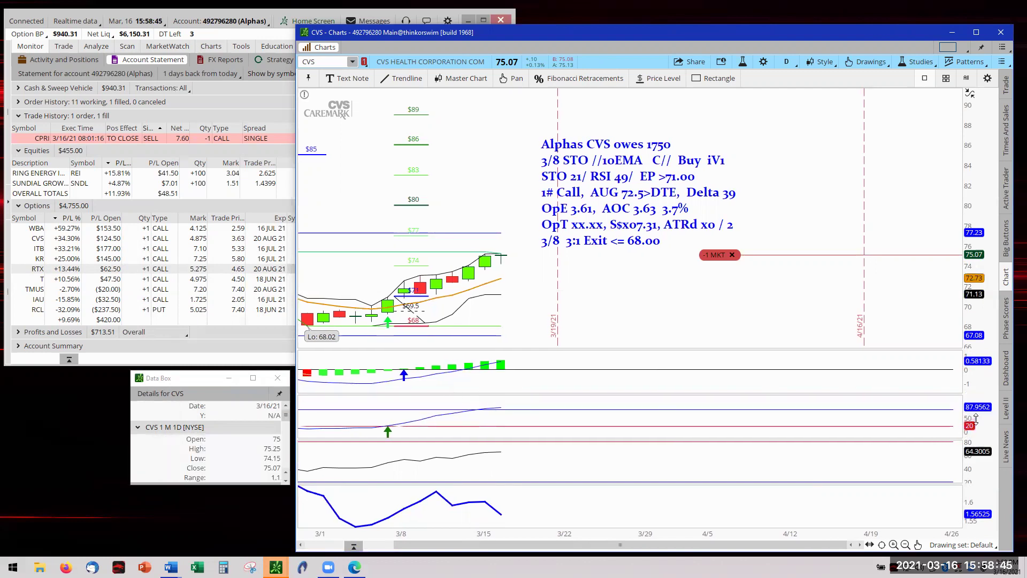
left_click_drag(984, 462, 984, 471)
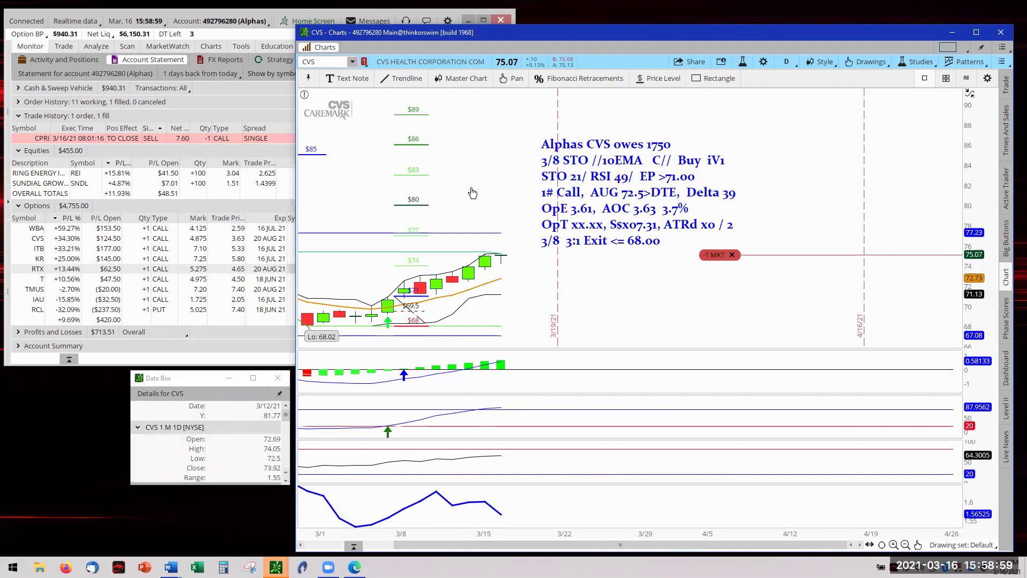
Load ITB and move the 'ITB owes 1913' trade-notes block right, clear of the candles.
left_click(352, 62)
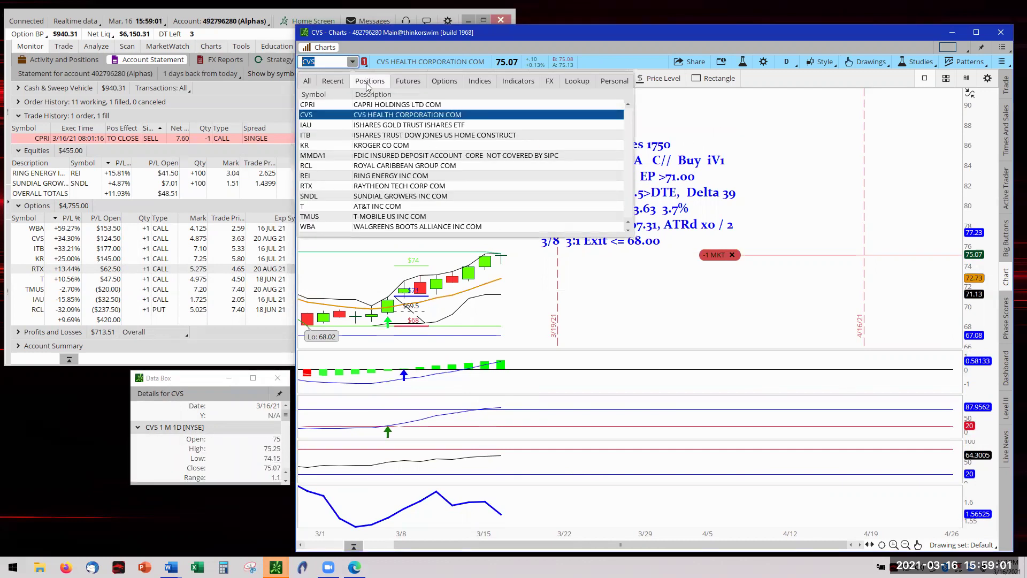
left_click(393, 136)
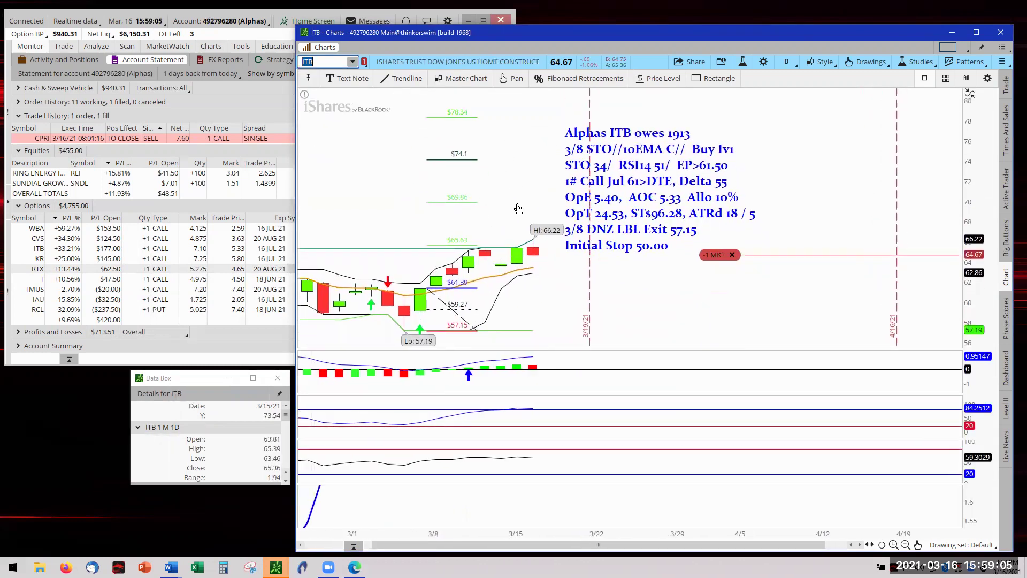
scroll(557, 299, "down", 2)
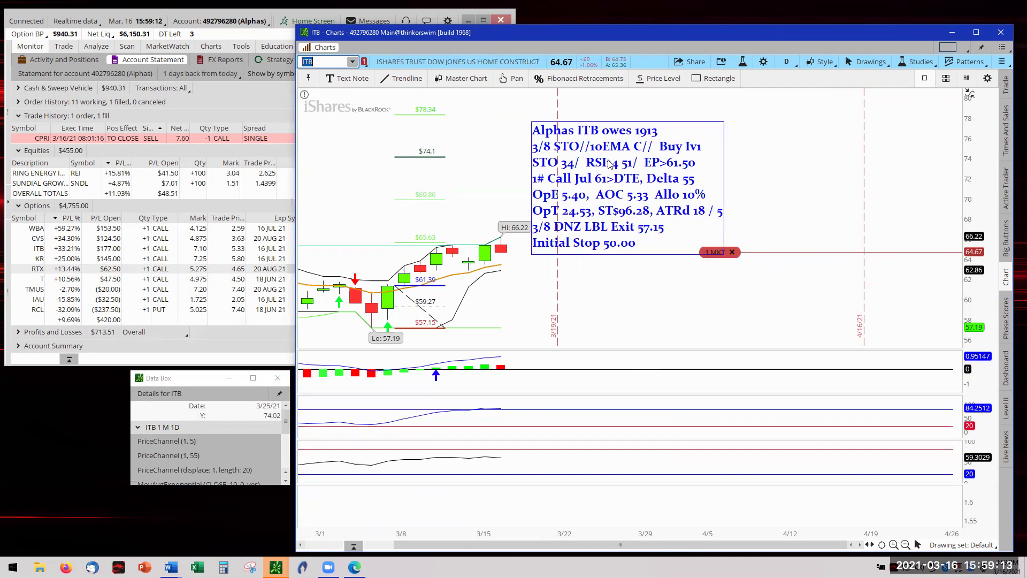
left_click_drag(603, 174, 624, 162)
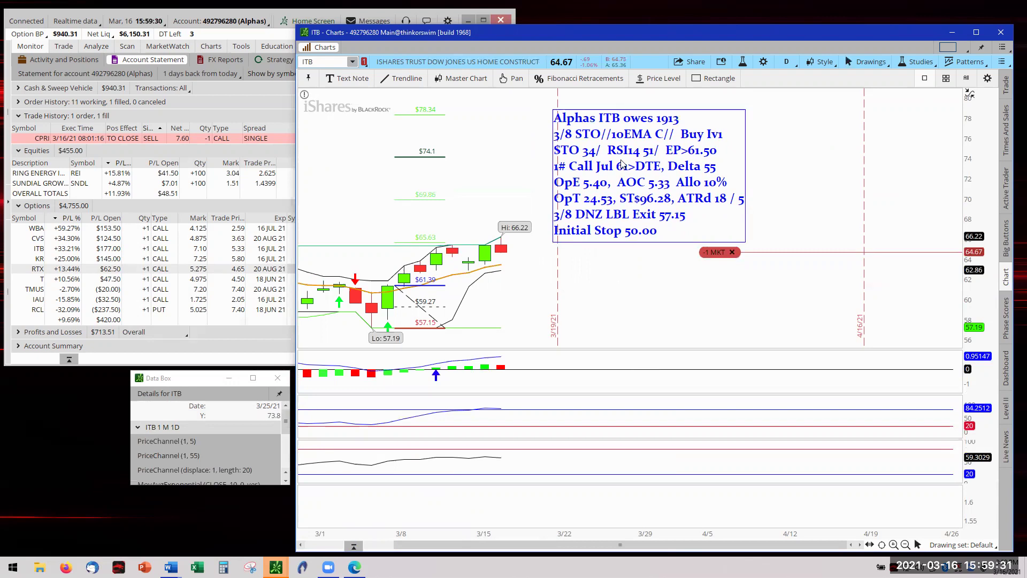
left_click_drag(614, 174, 654, 174)
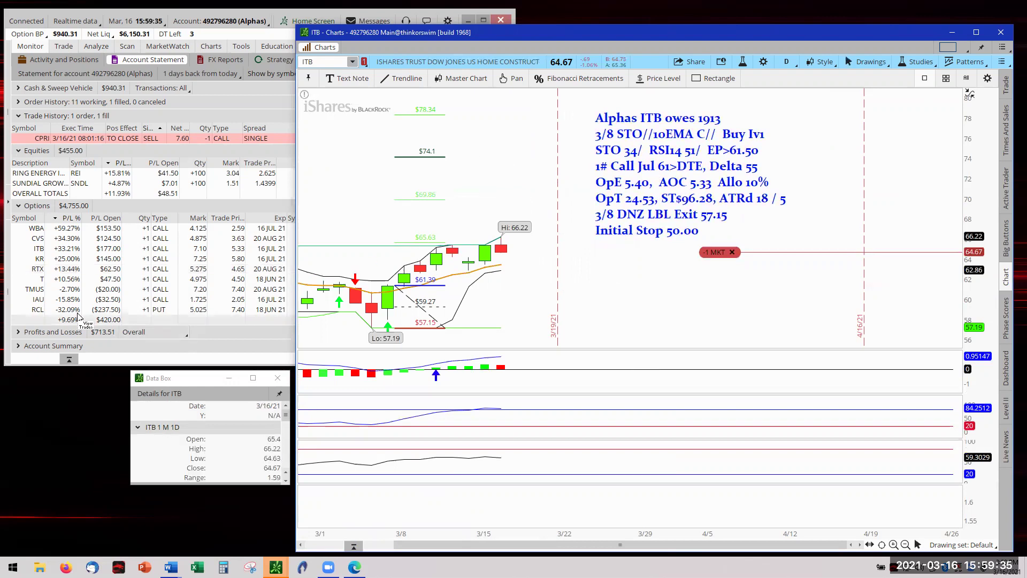
Load KR, move the 'KR owes 2142' notes block right, and rescale the bottom study panel.
left_click(352, 62)
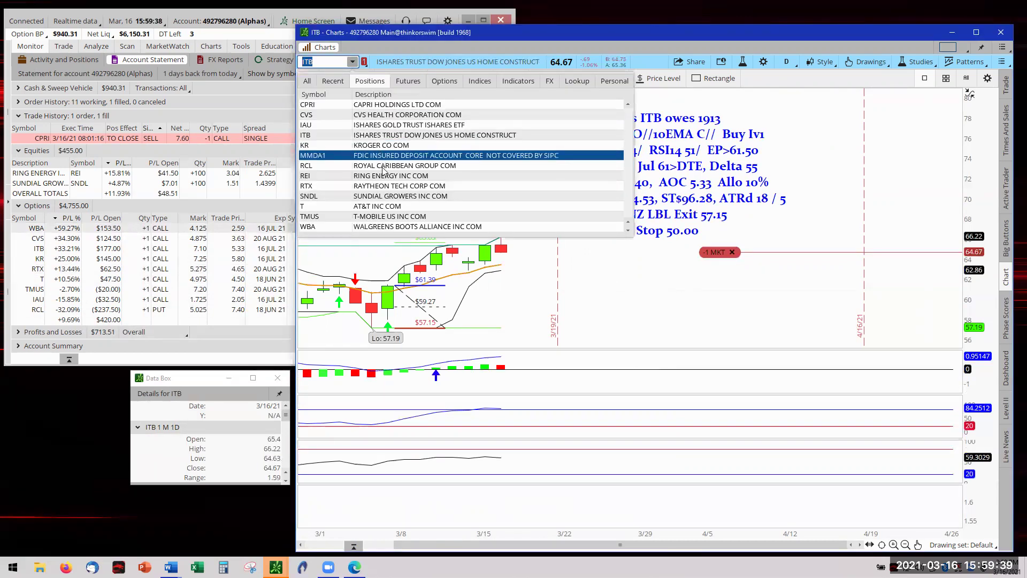
left_click(387, 134)
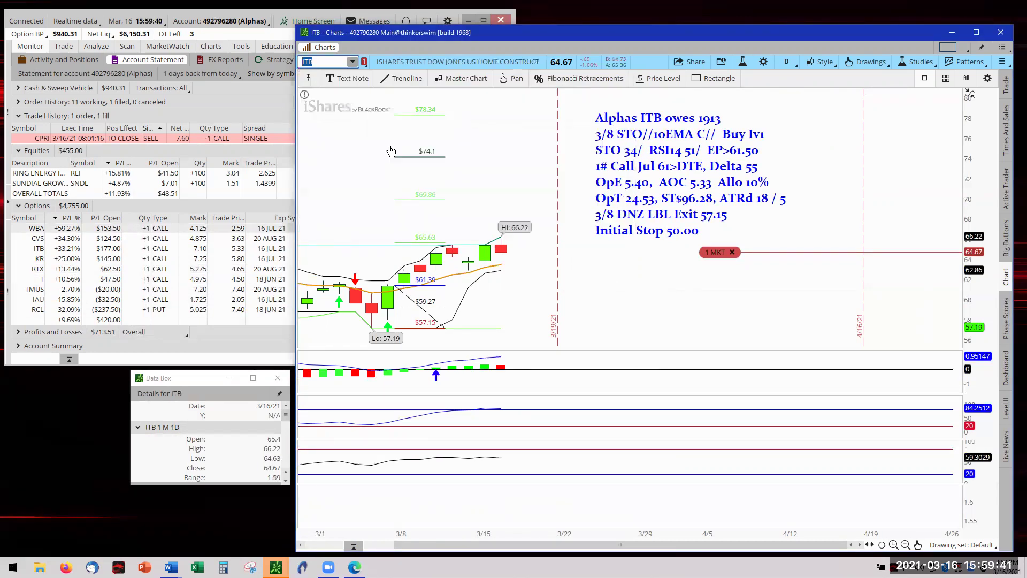
right_click(500, 195)
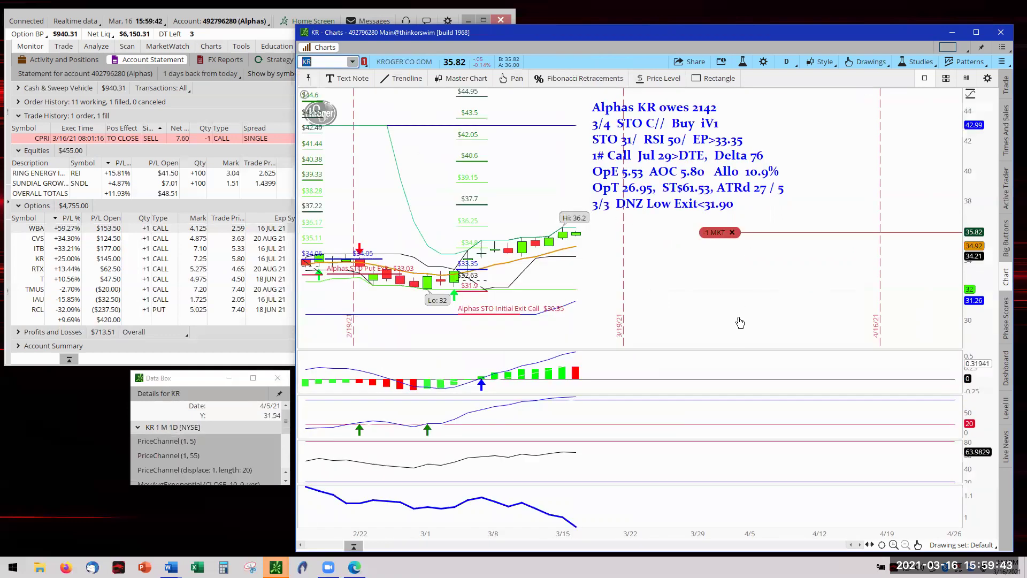
scroll(928, 265, "down", 3)
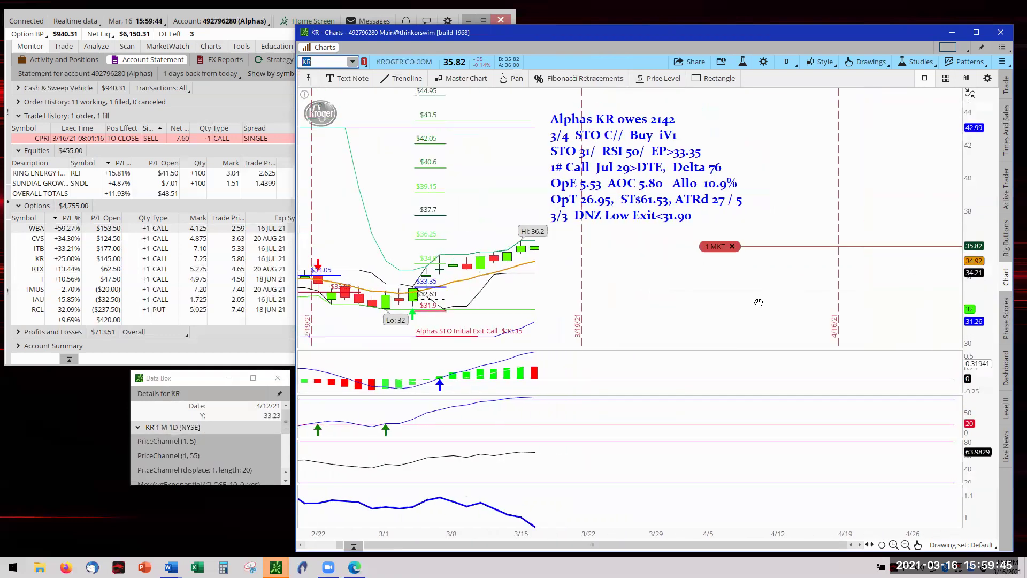
scroll(758, 302, "down", 2)
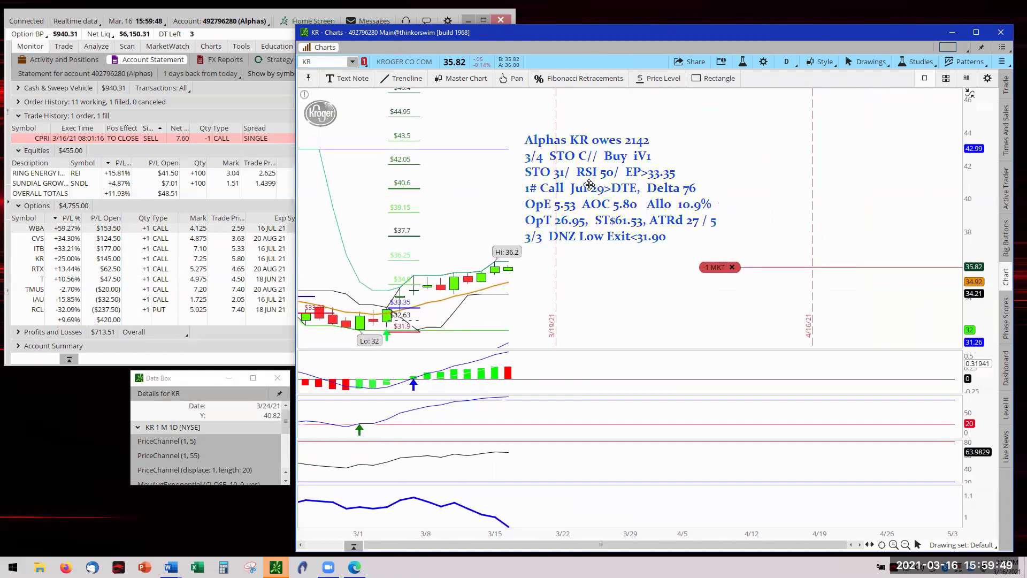
left_click_drag(589, 185, 634, 185)
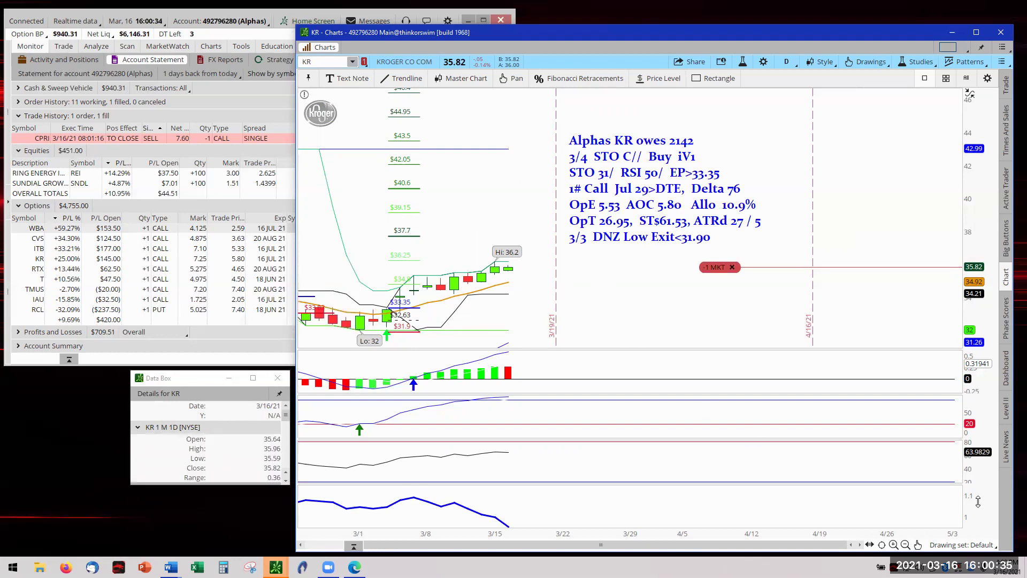
left_click_drag(978, 501, 974, 512)
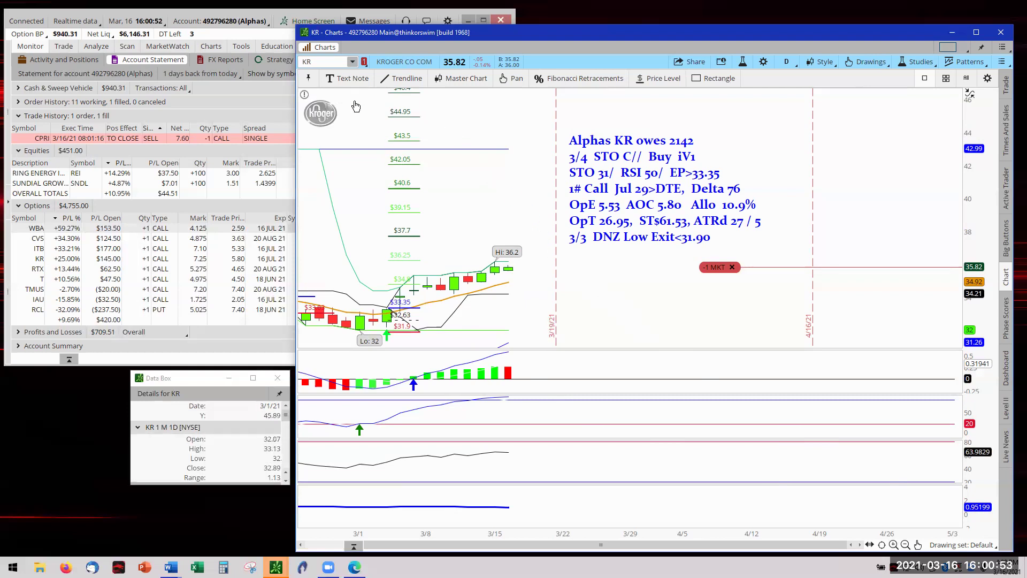
Load and redraw RTX, rescale its volume and bottom study panels, then reopen the positions symbol list.
left_click(353, 63)
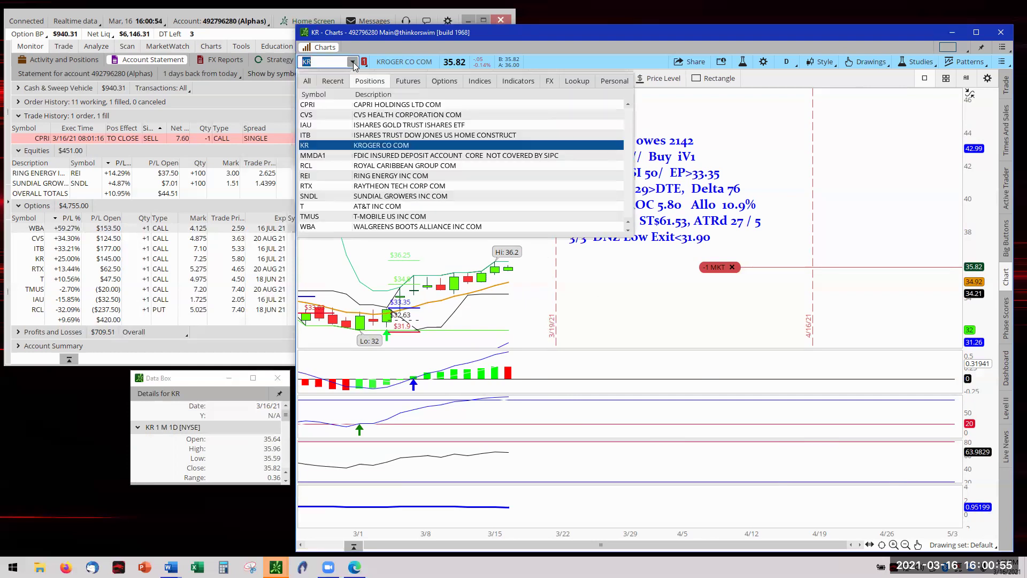
left_click(380, 185)
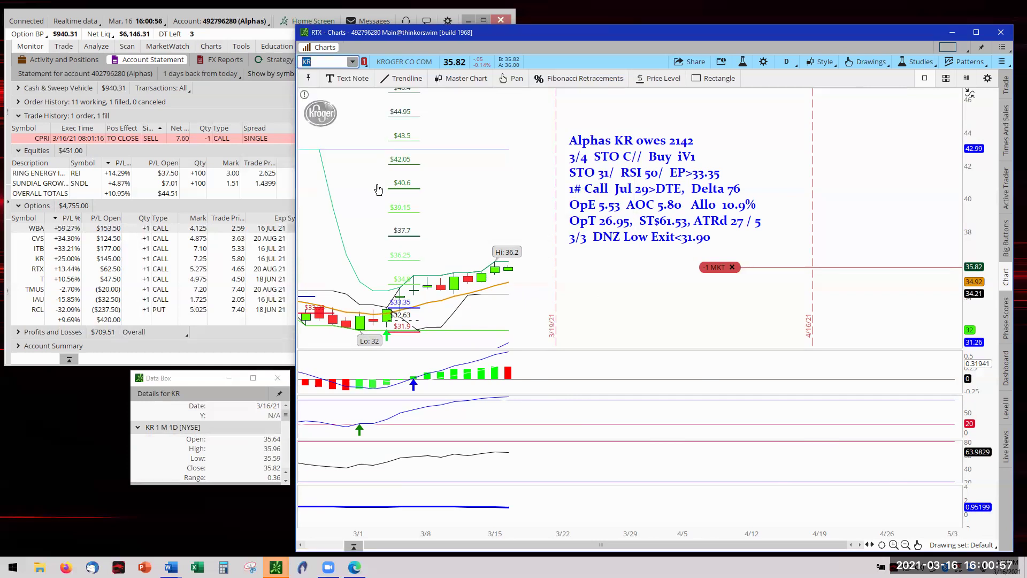
right_click(457, 208)
left_click(508, 214)
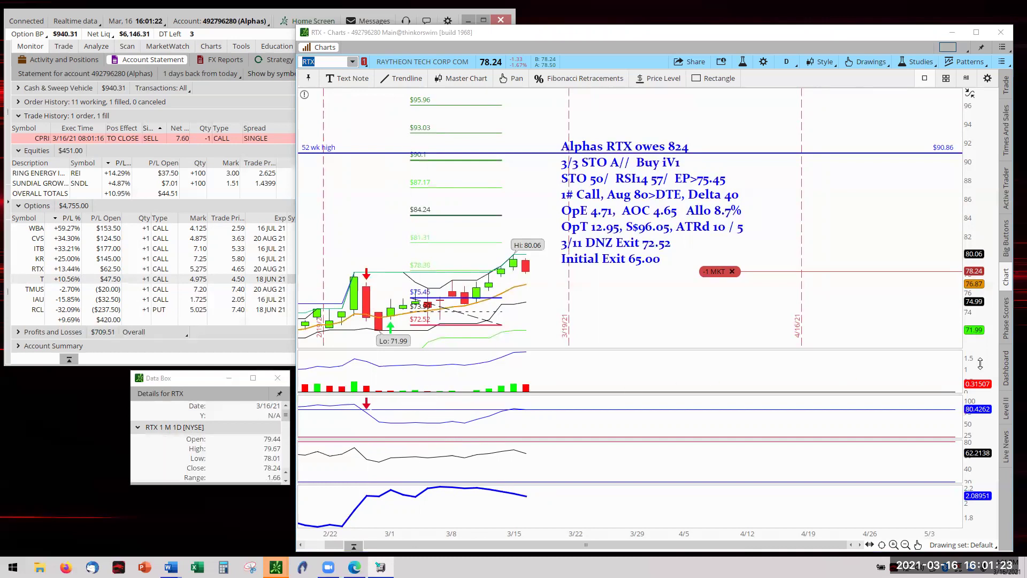
left_click_drag(979, 380, 979, 375)
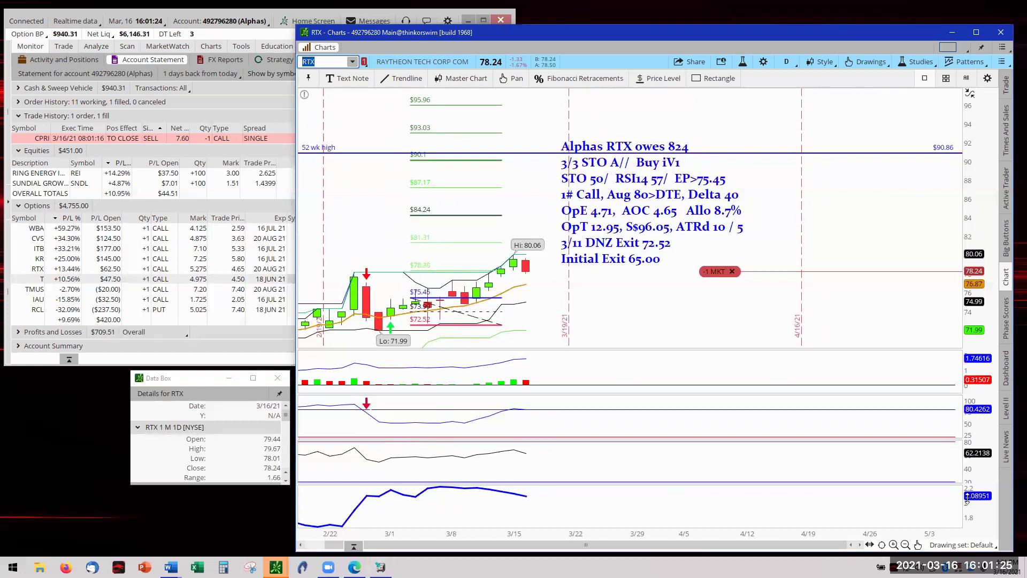
left_click_drag(990, 505, 980, 517)
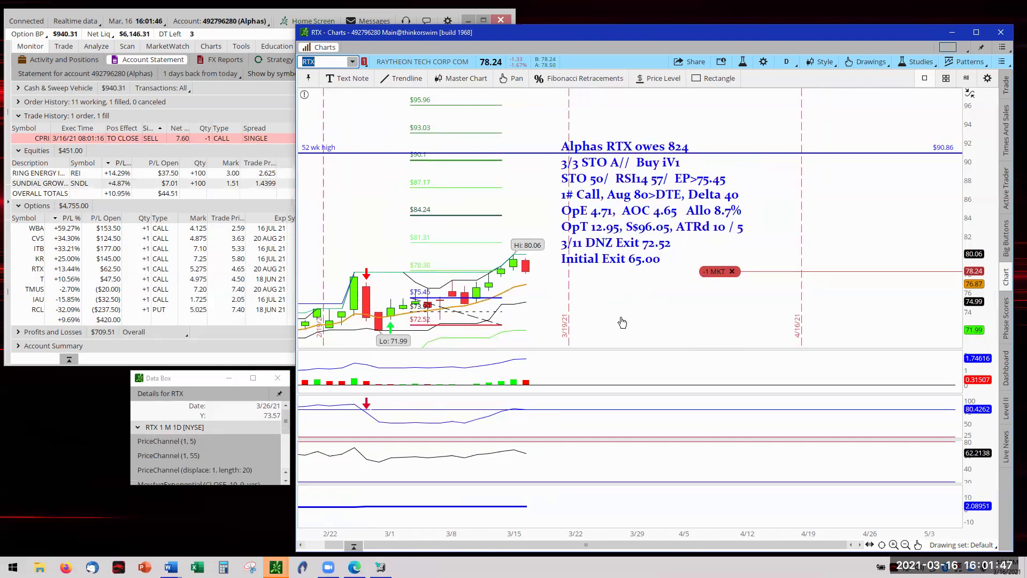
left_click(353, 63)
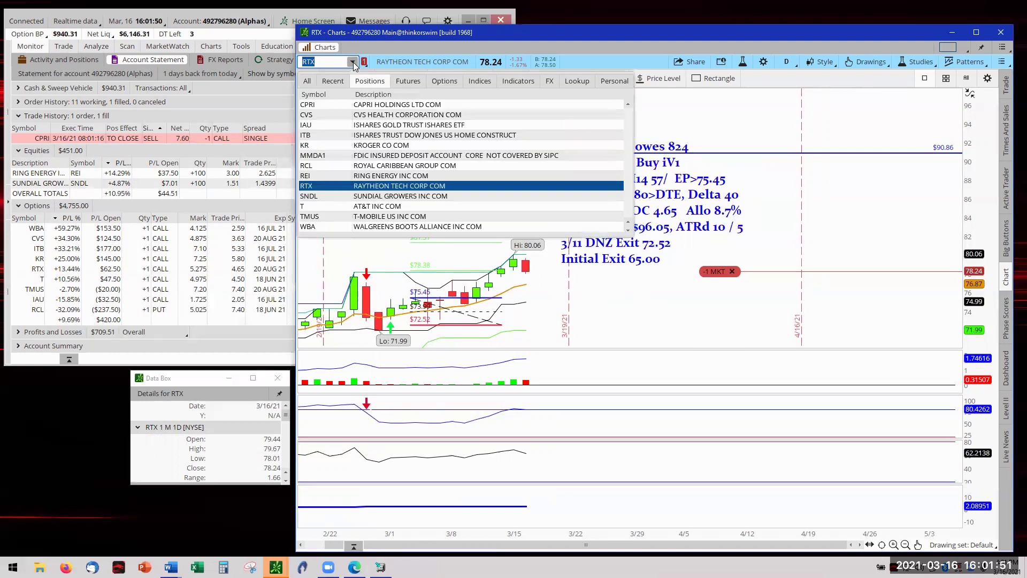
Load T, Autozoom its candles, and drag the chart to show the full Alphas T trade note.
left_click(388, 205)
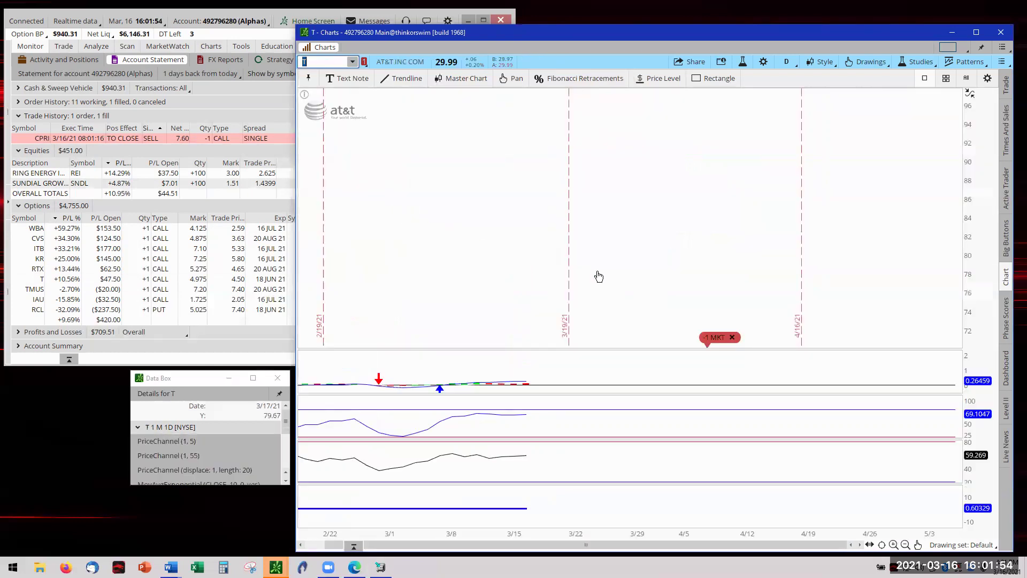
right_click(441, 236)
left_click(493, 246)
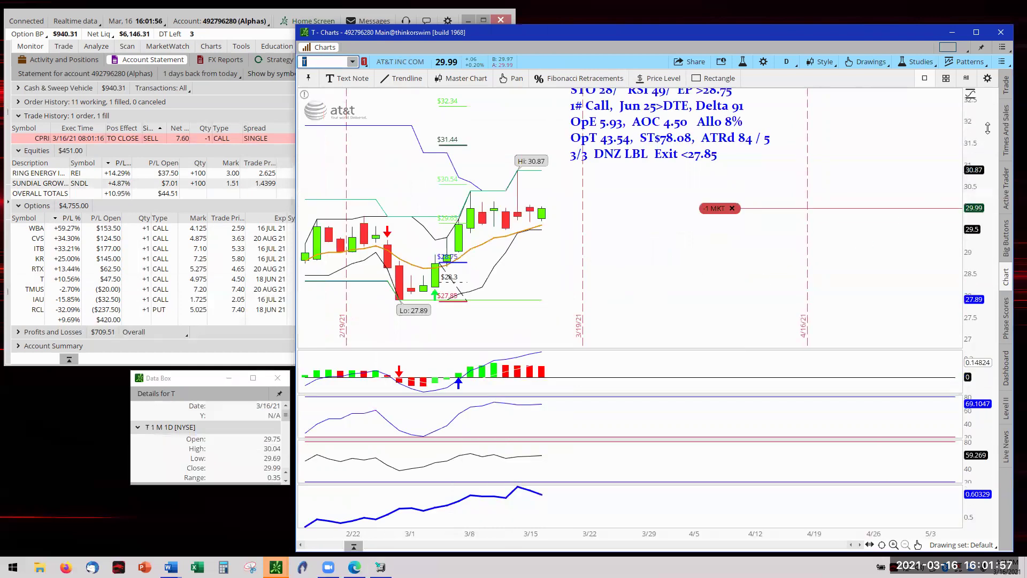
left_click_drag(556, 287, 565, 347)
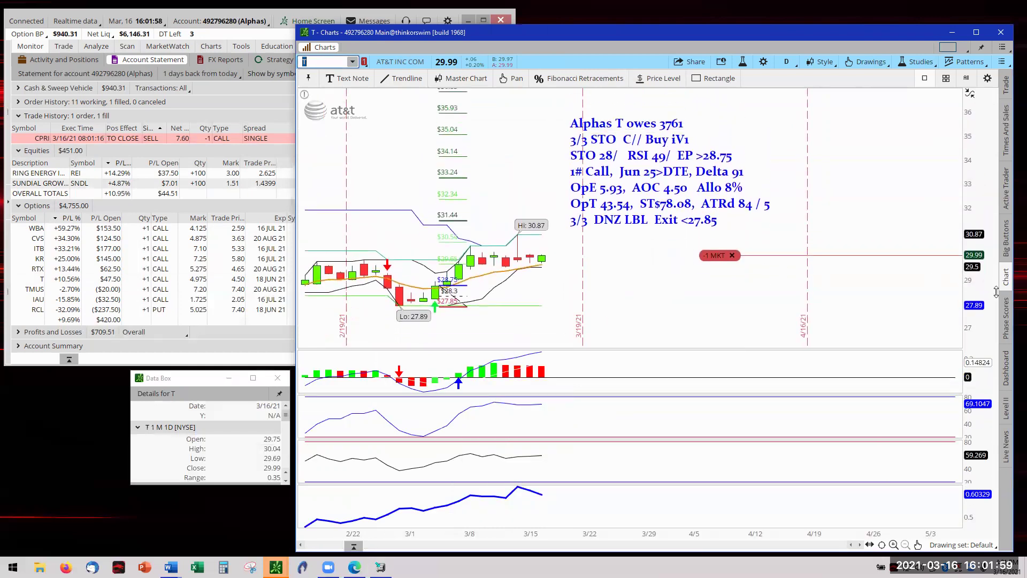
left_click_drag(987, 294, 407, 316)
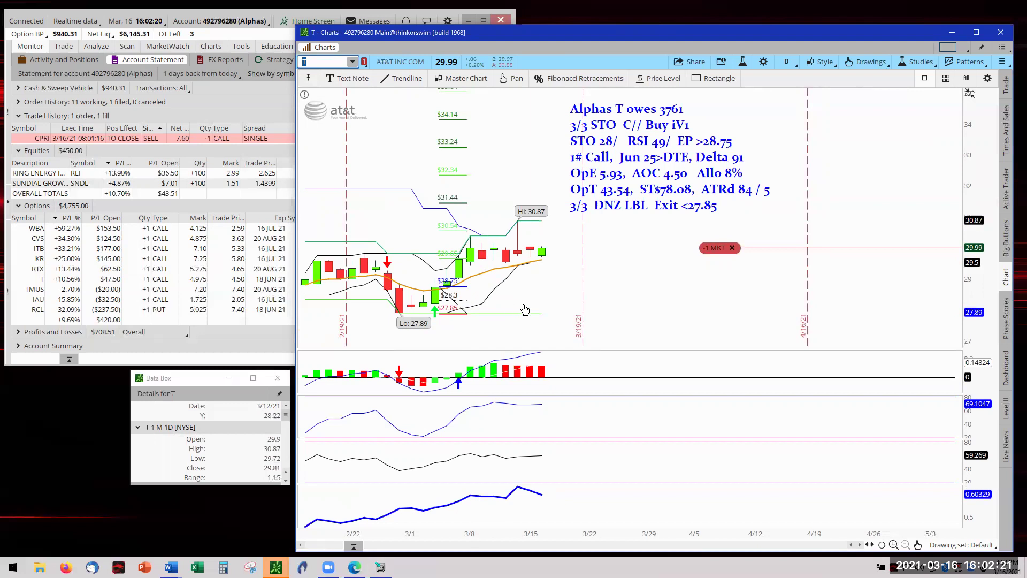
mouse_move(468, 303)
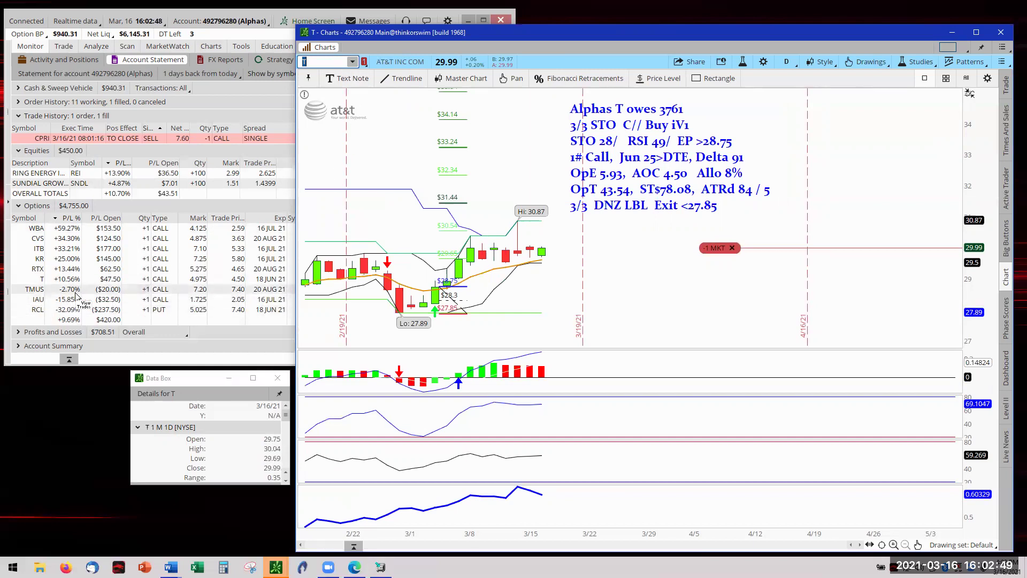
Load TMUS, Autozoom it, compress the price axis, and reposition so the trade note and levels fit.
left_click(353, 63)
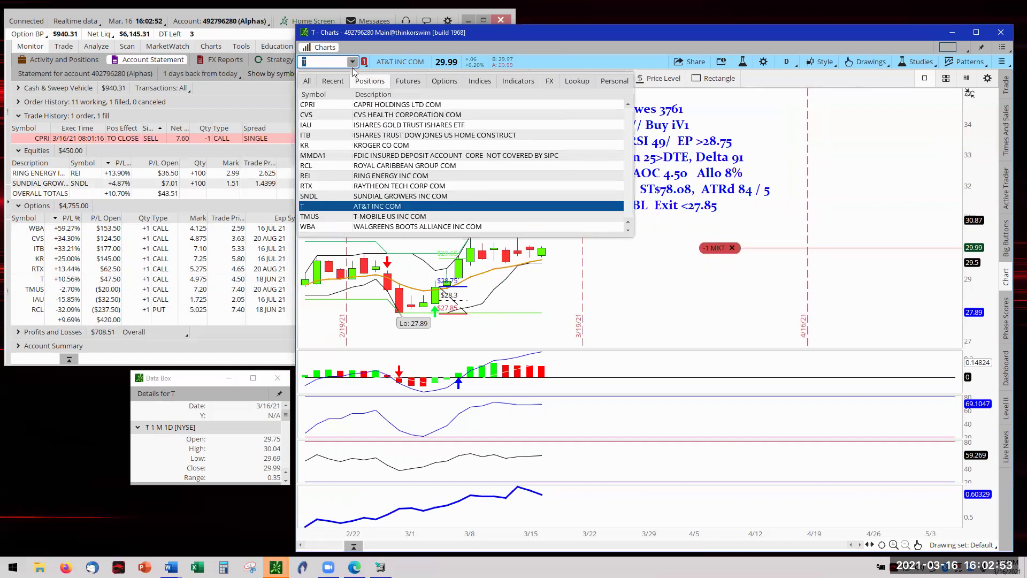
left_click(559, 207)
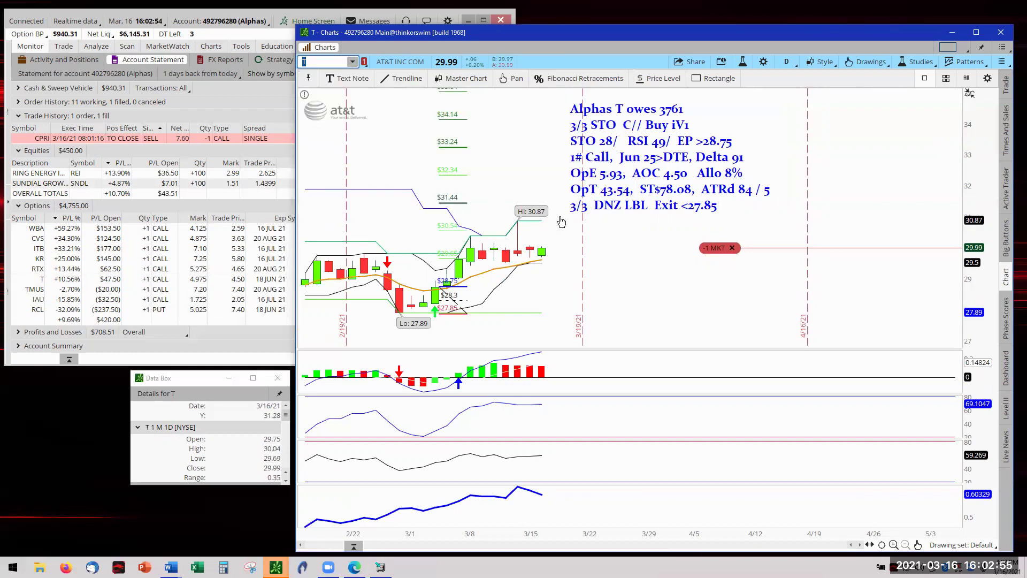
left_click(352, 62)
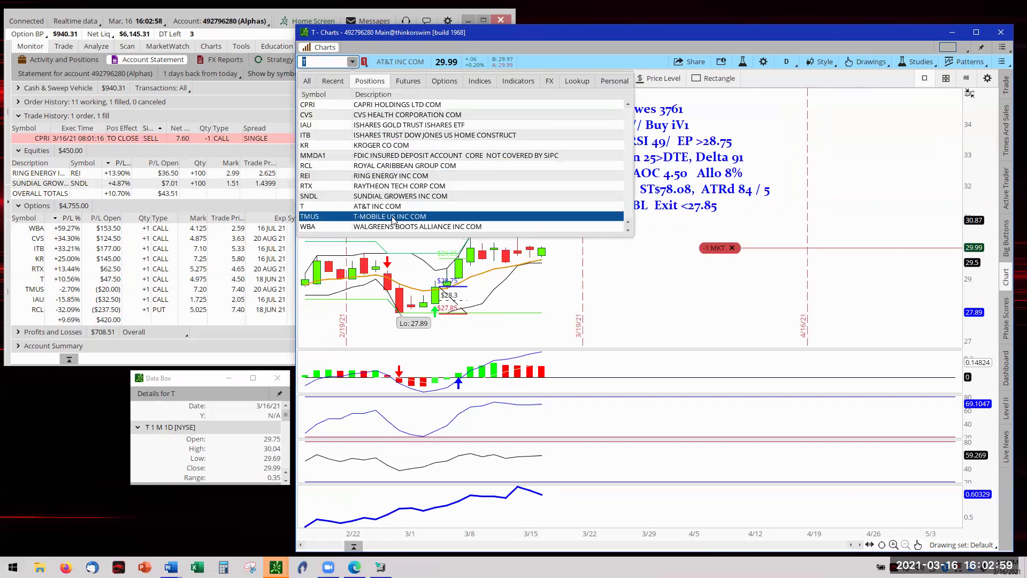
left_click(392, 219)
right_click(477, 222)
left_click(518, 234)
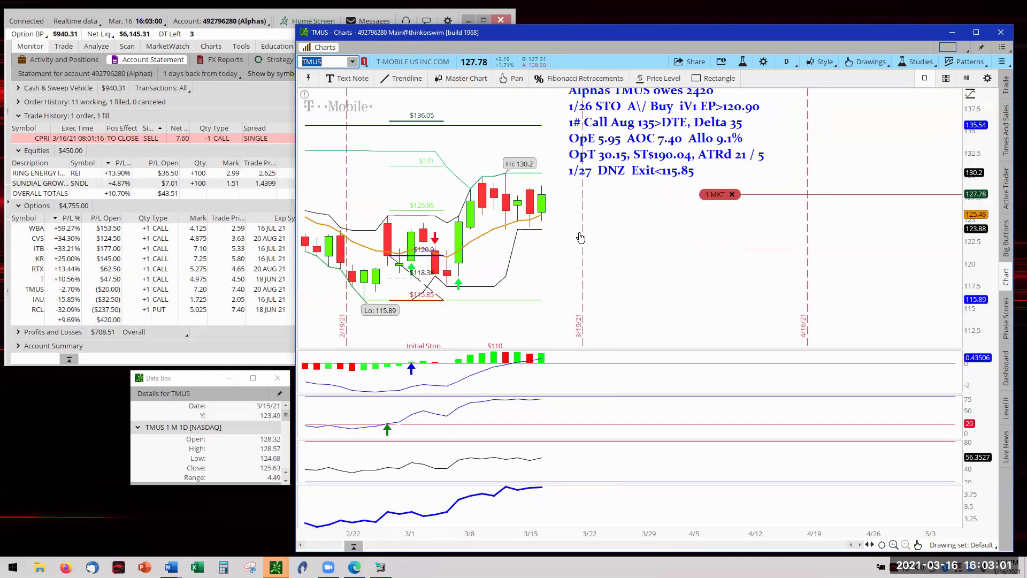
left_click_drag(986, 174, 985, 183)
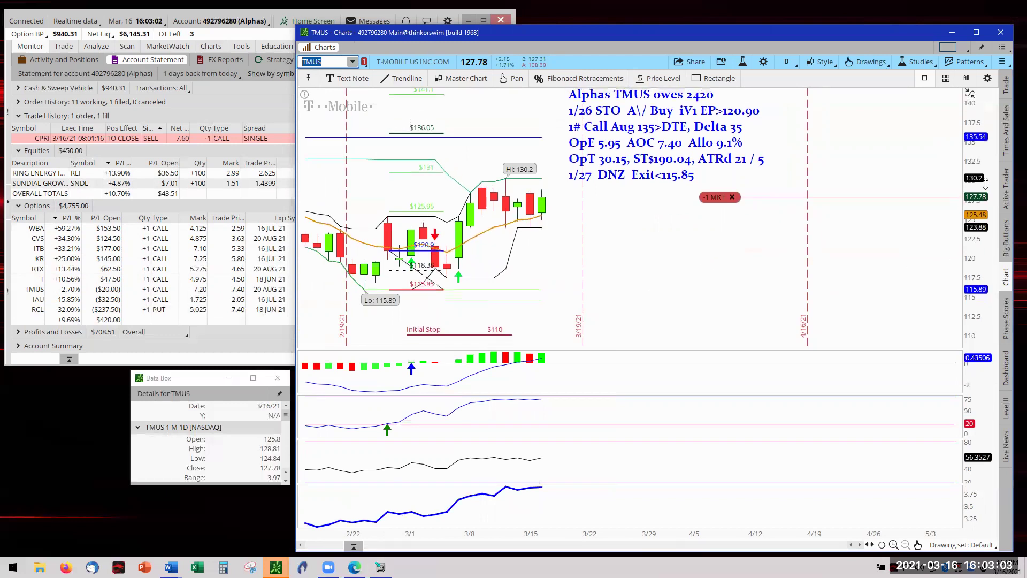
left_click_drag(625, 239, 601, 286)
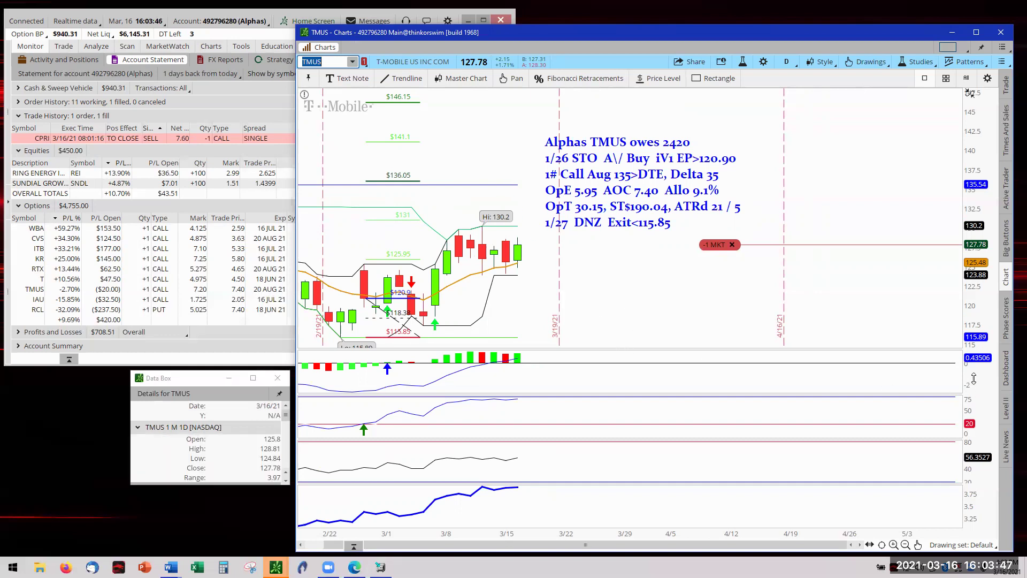
Drag the price axes of the three TMUS indicator panes so their lines and 80/20 levels fit.
left_click_drag(974, 378, 945, 420)
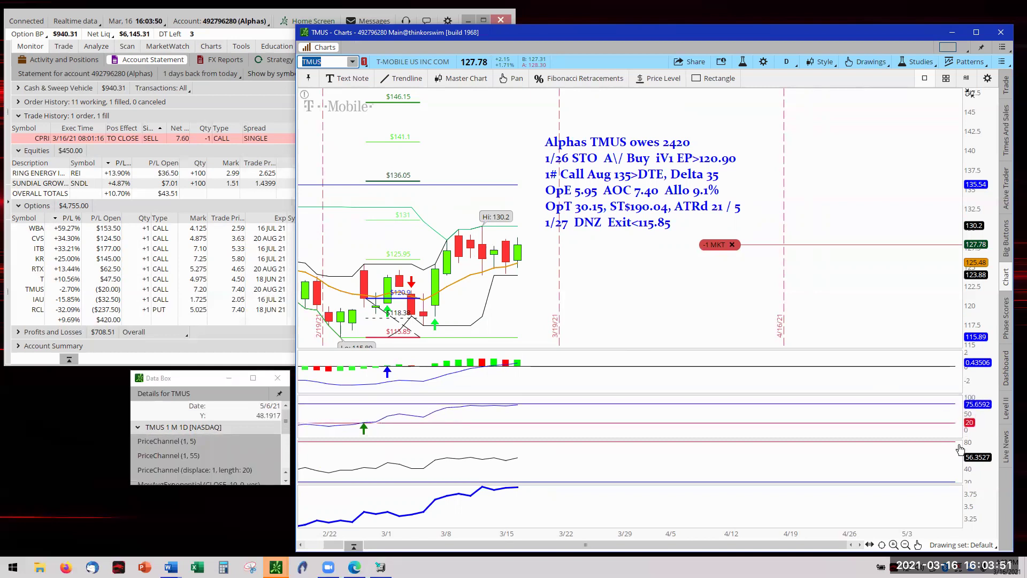
left_click_drag(976, 488, 966, 514)
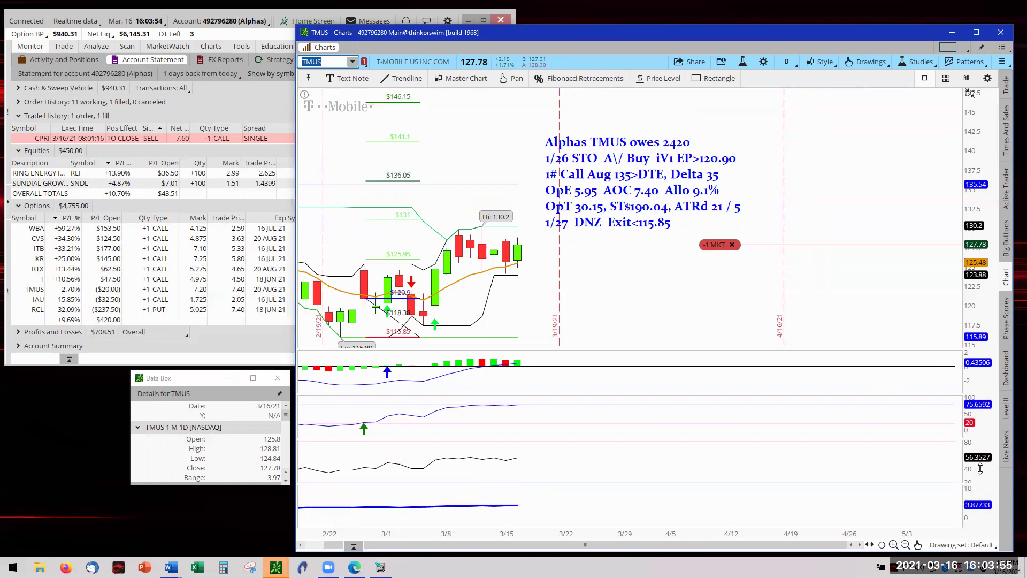
left_click_drag(980, 453, 979, 459)
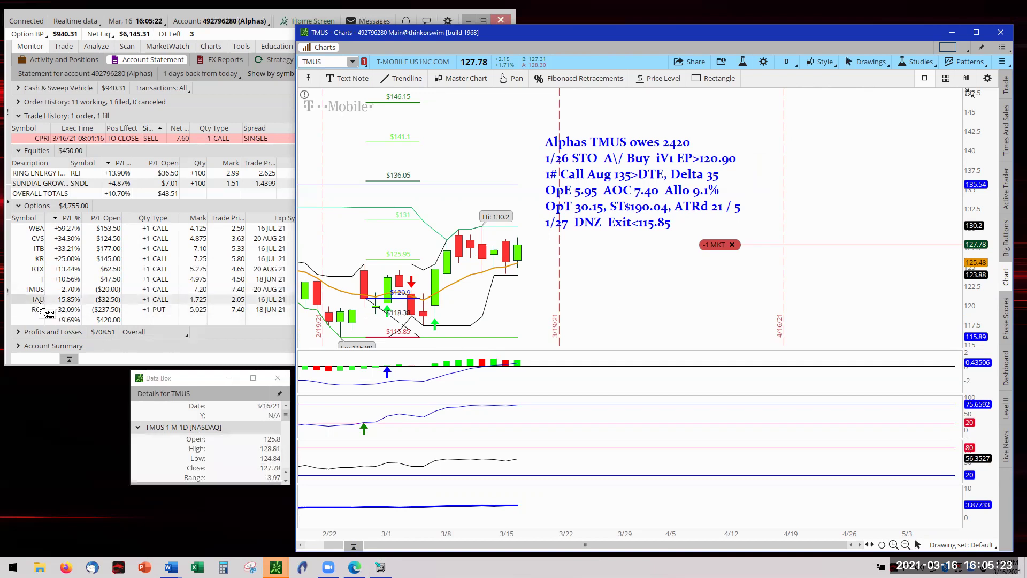
Load the IAU daily chart, autozoom it, and shift it to show the 16.47/15.95/14.00 trade note.
left_click(353, 62)
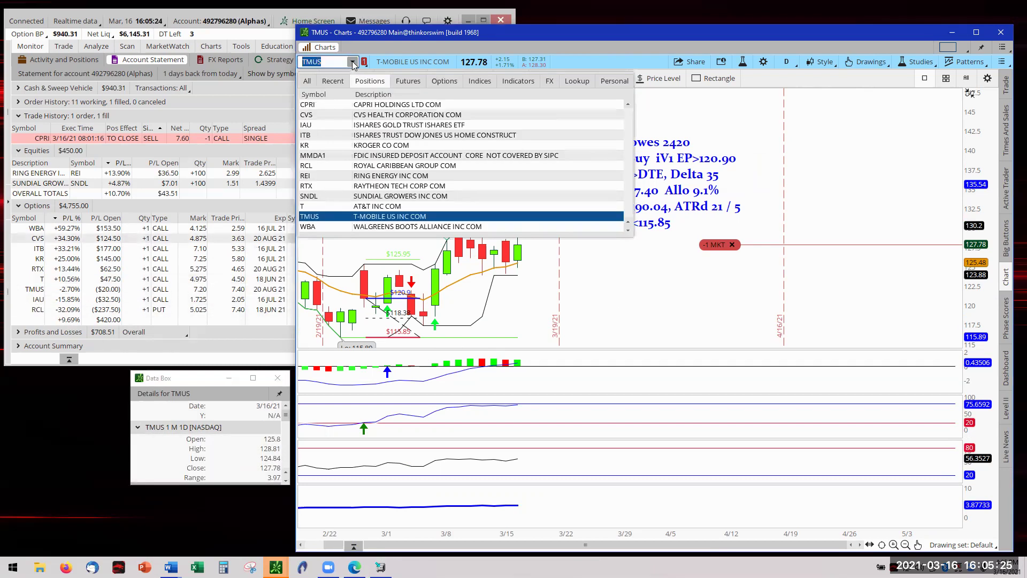
left_click(394, 127)
right_click(489, 188)
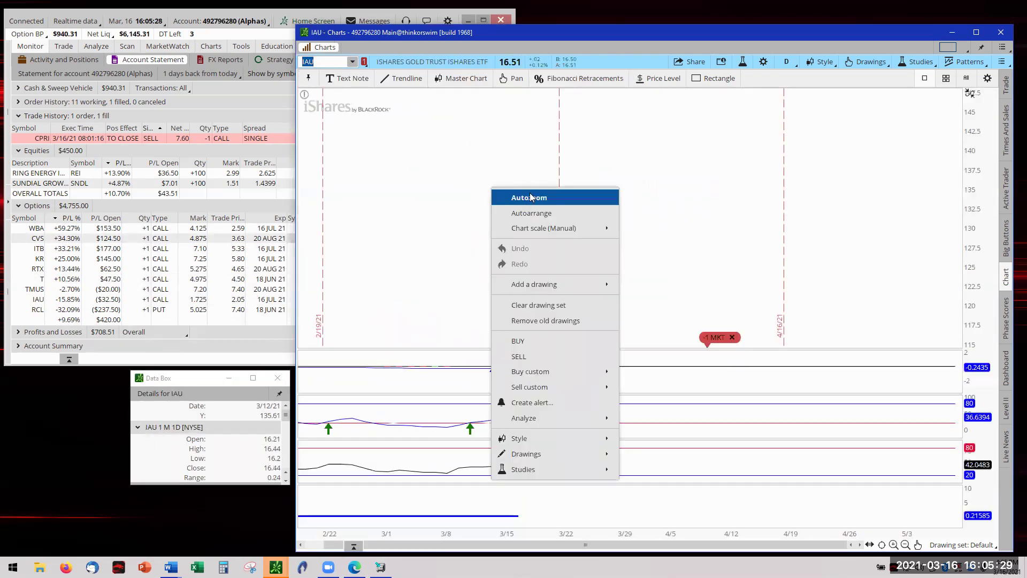
left_click(530, 197)
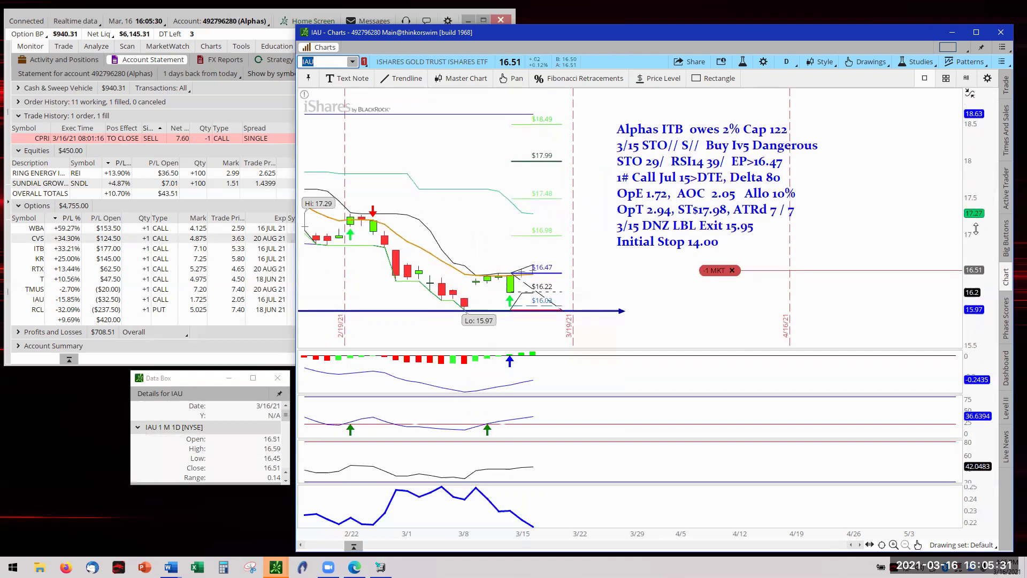
left_click_drag(903, 210, 837, 231)
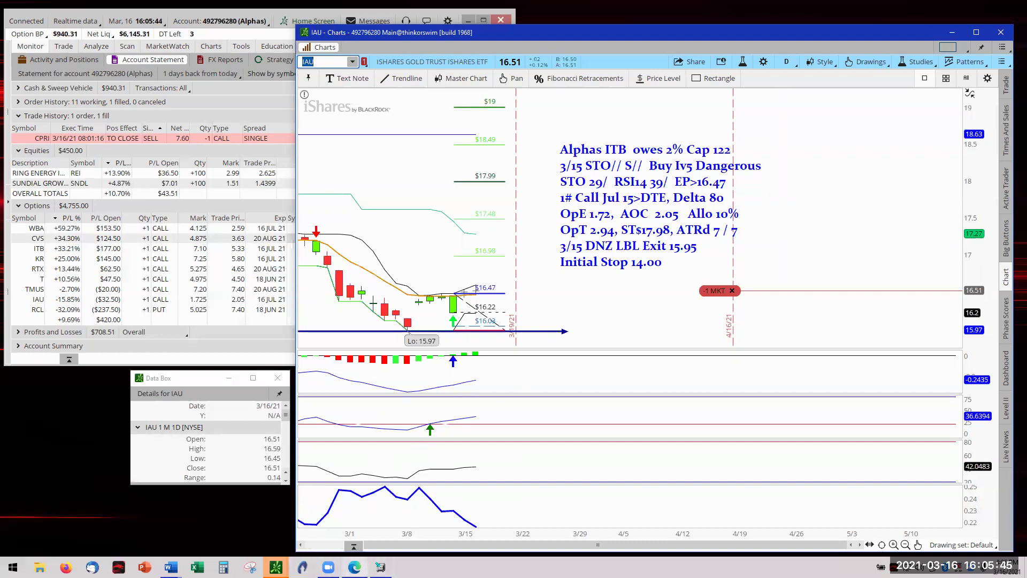
Bring Edge forward showing the CPRI 61% profit slide: Tigers 0, Alphas 18.
left_click(354, 566)
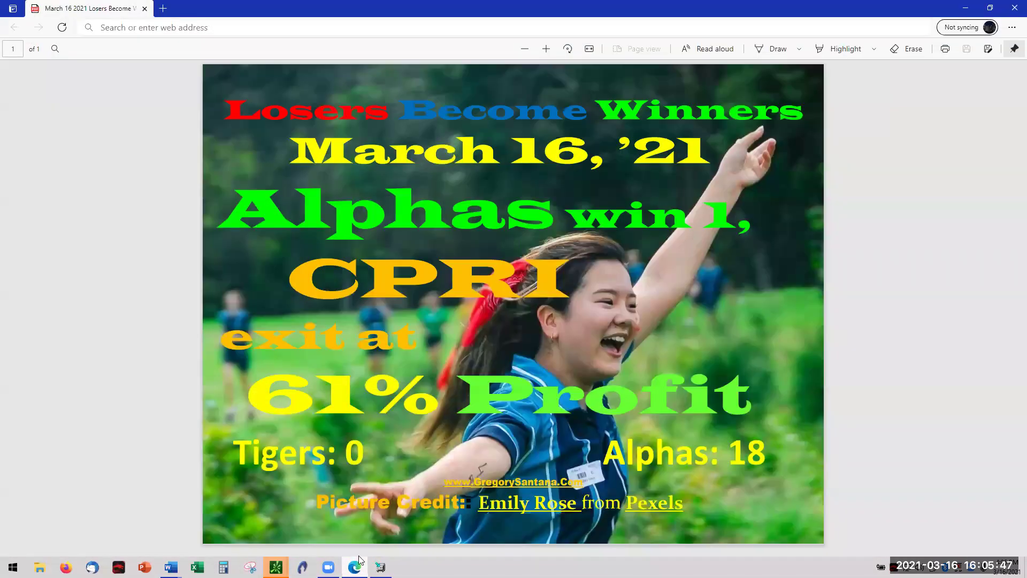